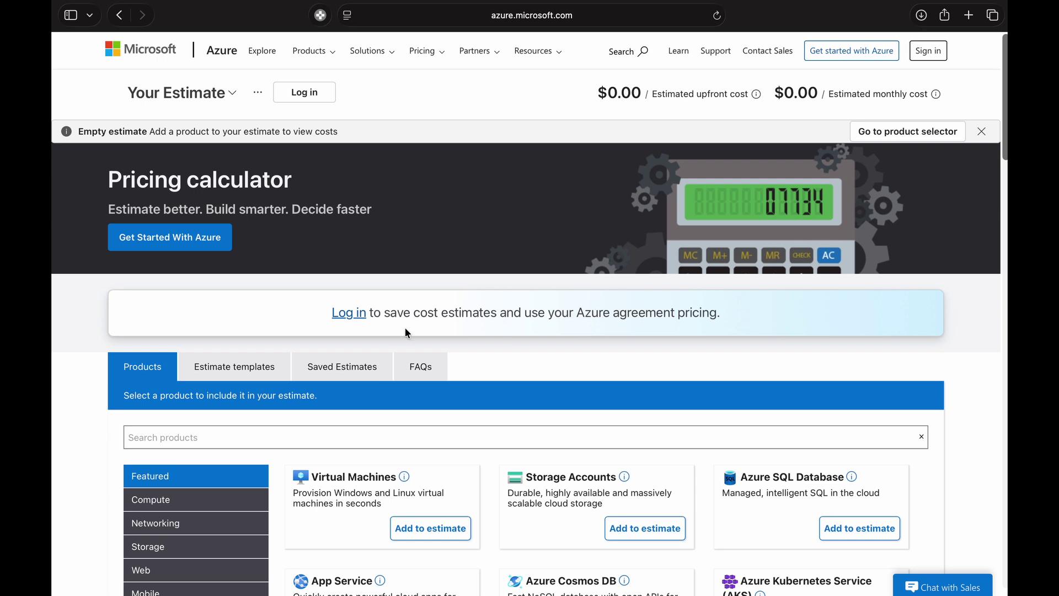
Browse the Compute, Networking, Storage and Databases product categories, and look at the estimate templates
{"action": "scroll", "coordinate": [496, 365], "scroll_direction": "down", "scroll_amount": 2}
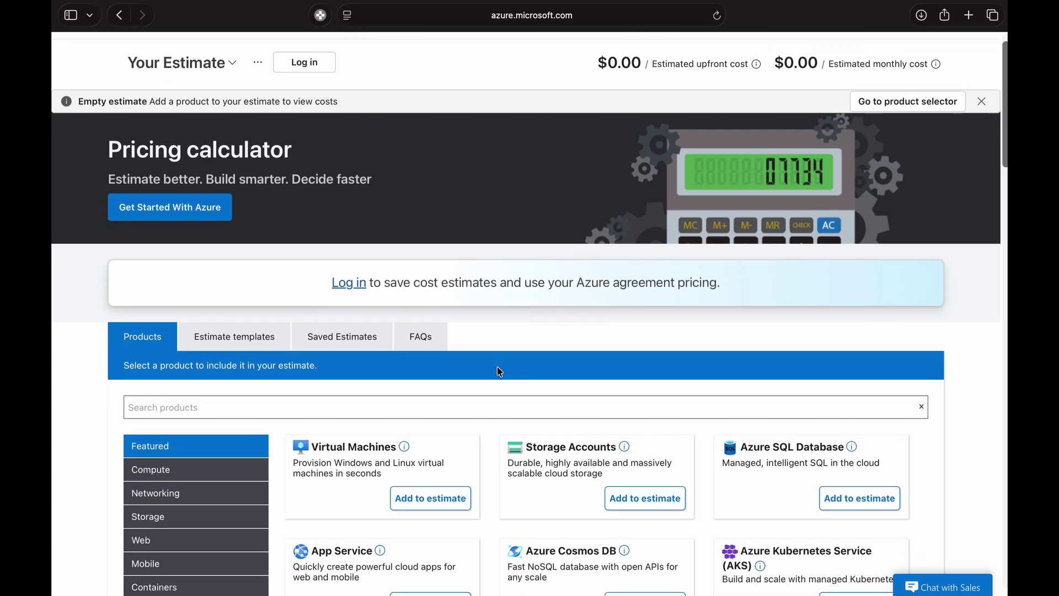
{"action": "scroll", "coordinate": [498, 369], "scroll_direction": "down", "scroll_amount": 3}
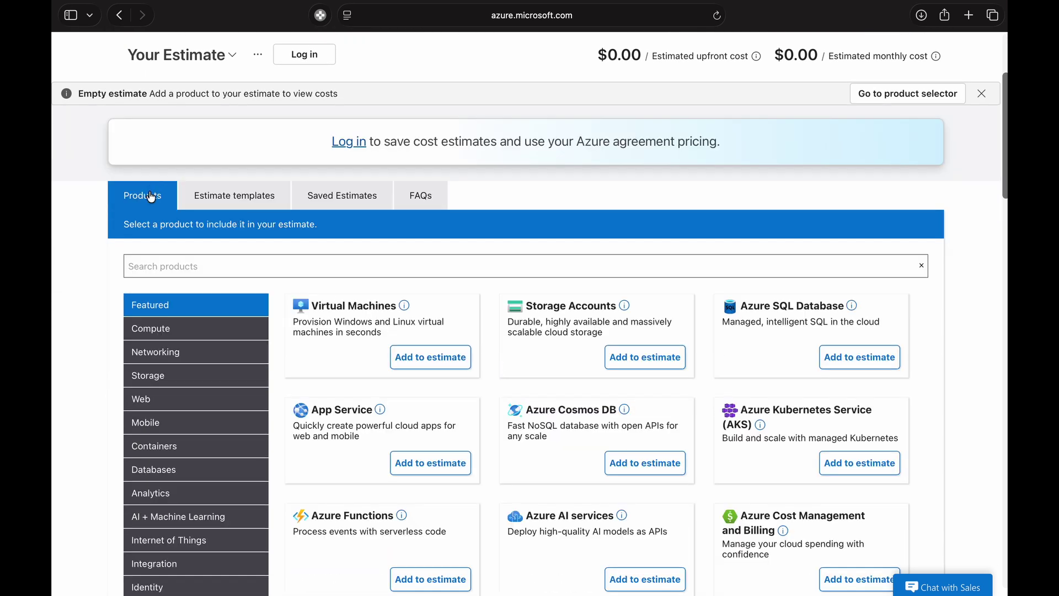
{"action": "left_click", "coordinate": [187, 331]}
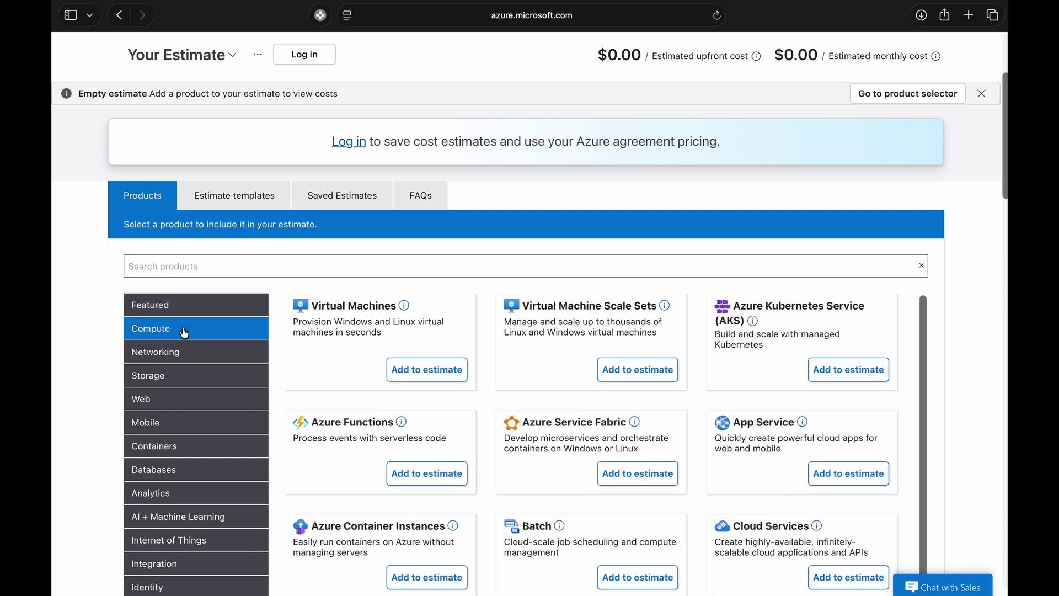
{"action": "left_click", "coordinate": [191, 356]}
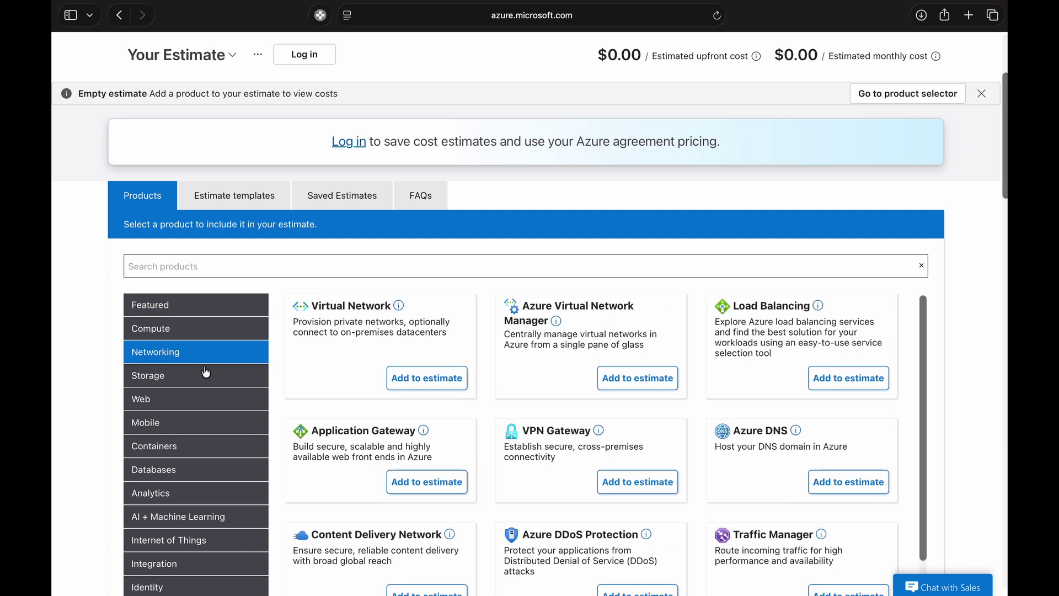
{"action": "left_click", "coordinate": [205, 375]}
{"action": "left_click", "coordinate": [200, 469]}
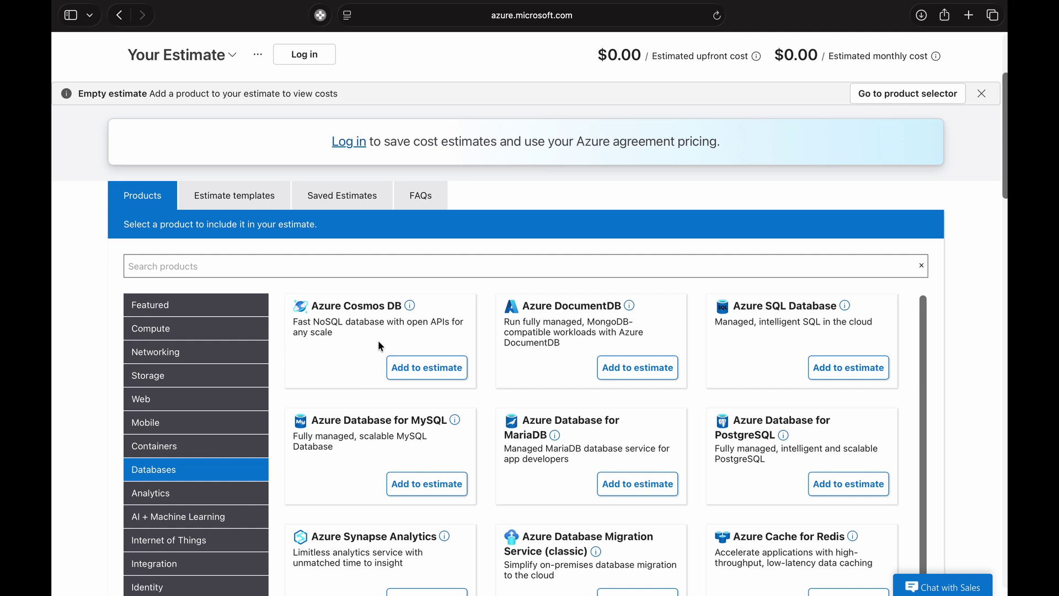
{"action": "scroll", "coordinate": [379, 340], "scroll_direction": "down", "scroll_amount": 3}
{"action": "scroll", "coordinate": [397, 347], "scroll_direction": "up", "scroll_amount": 5}
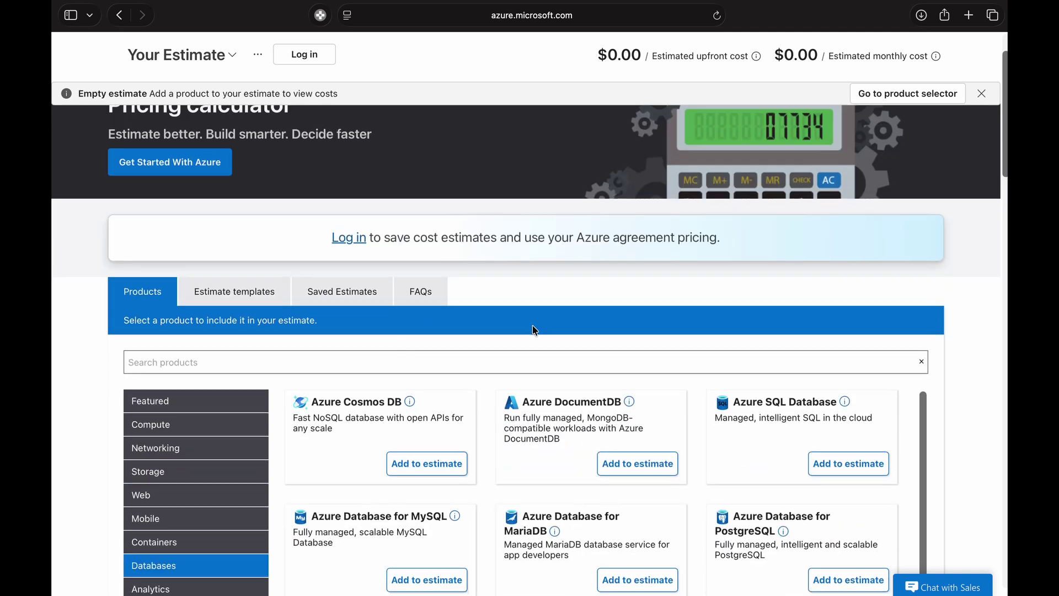
{"action": "scroll", "coordinate": [532, 325], "scroll_direction": "down", "scroll_amount": 3}
{"action": "left_click", "coordinate": [267, 268]}
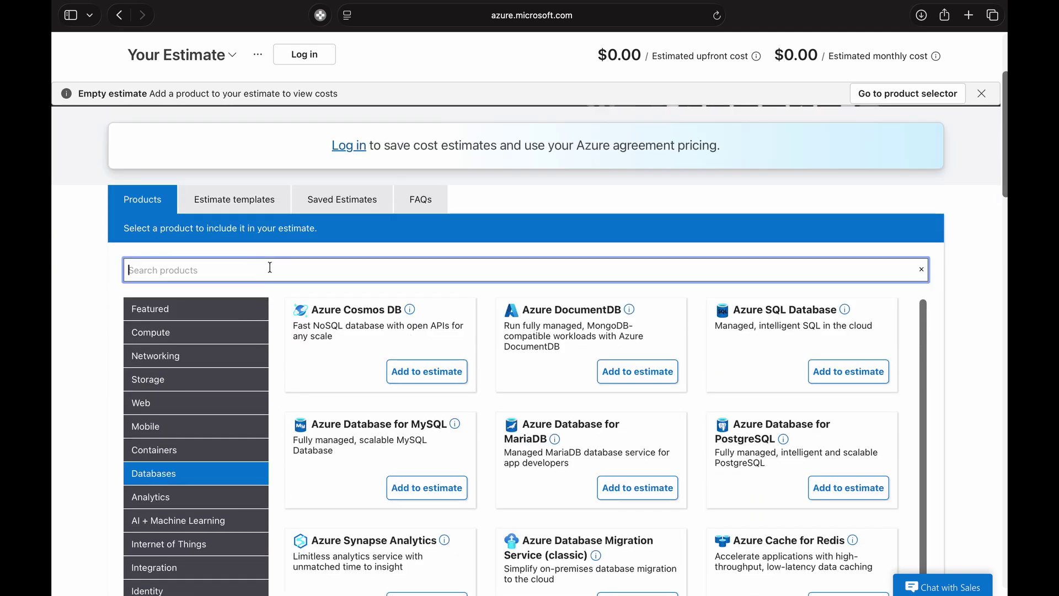
{"action": "left_click", "coordinate": [234, 200]}
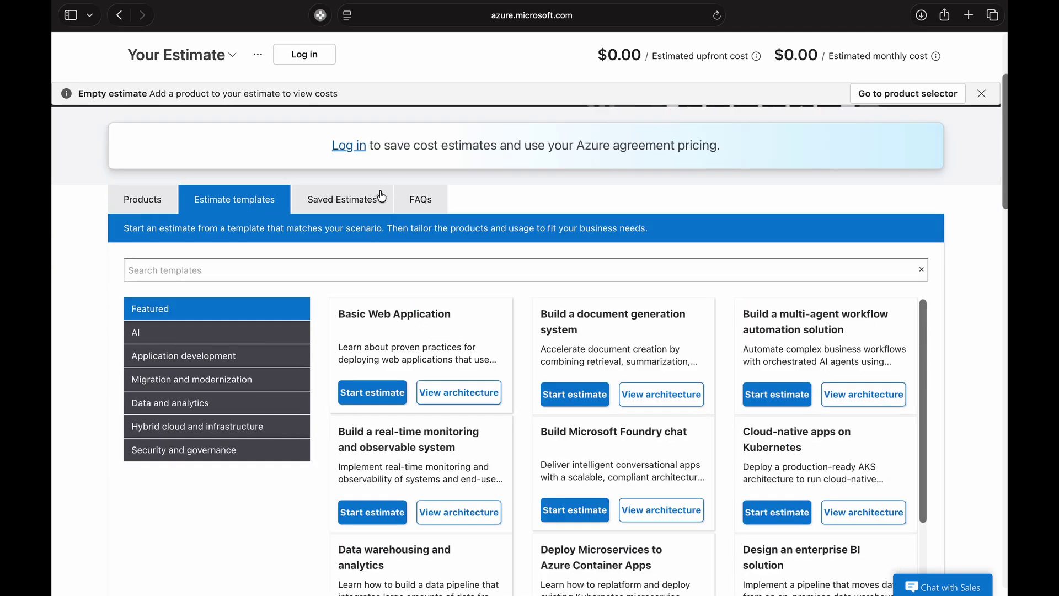
Search the products for "virtual", add Virtual Machines to the estimate and view its configuration
{"action": "left_click", "coordinate": [135, 202]}
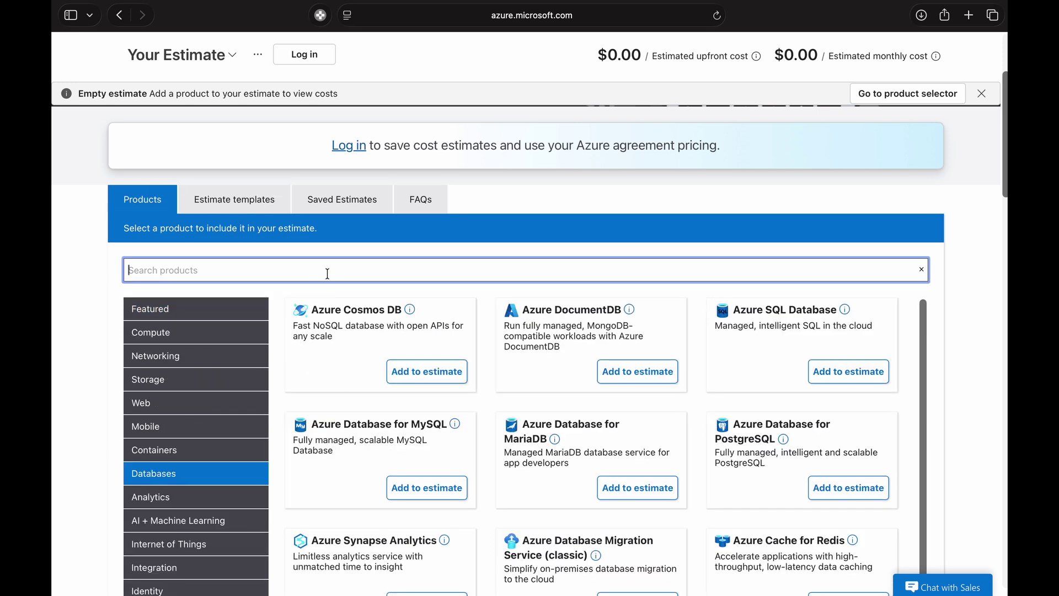
{"action": "type", "text": "virtual"}
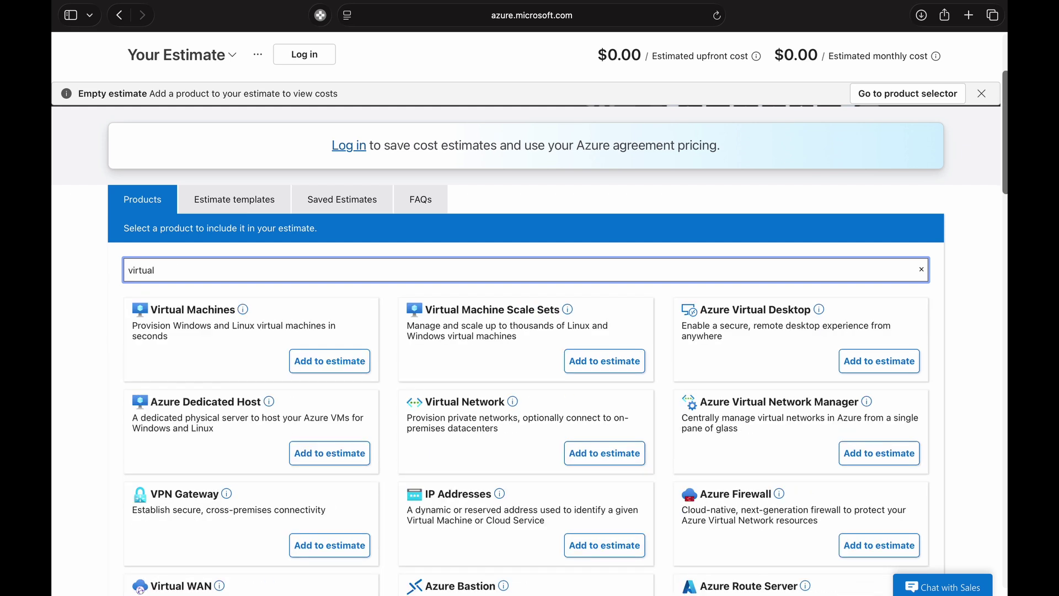
{"action": "left_click", "coordinate": [337, 361]}
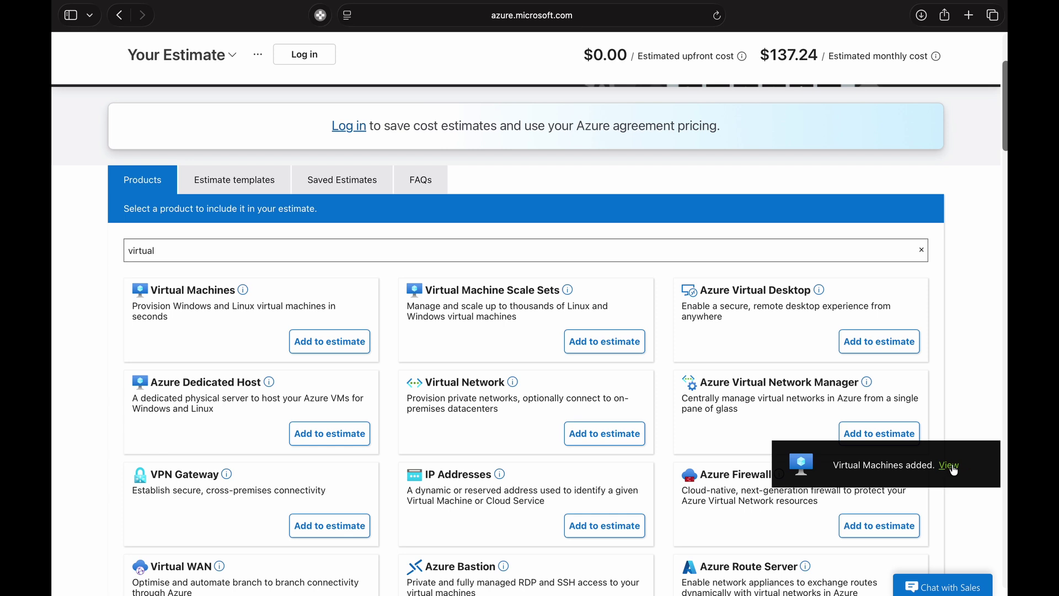
{"action": "left_click", "coordinate": [949, 466]}
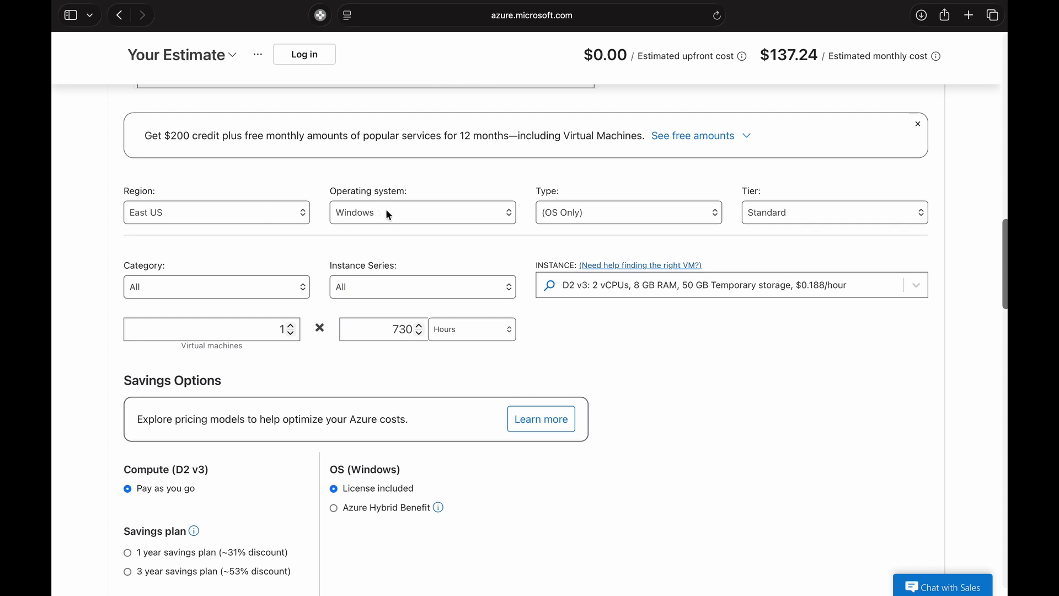
Set the virtual machine's region to Central US
{"action": "double_click", "coordinate": [403, 329]}
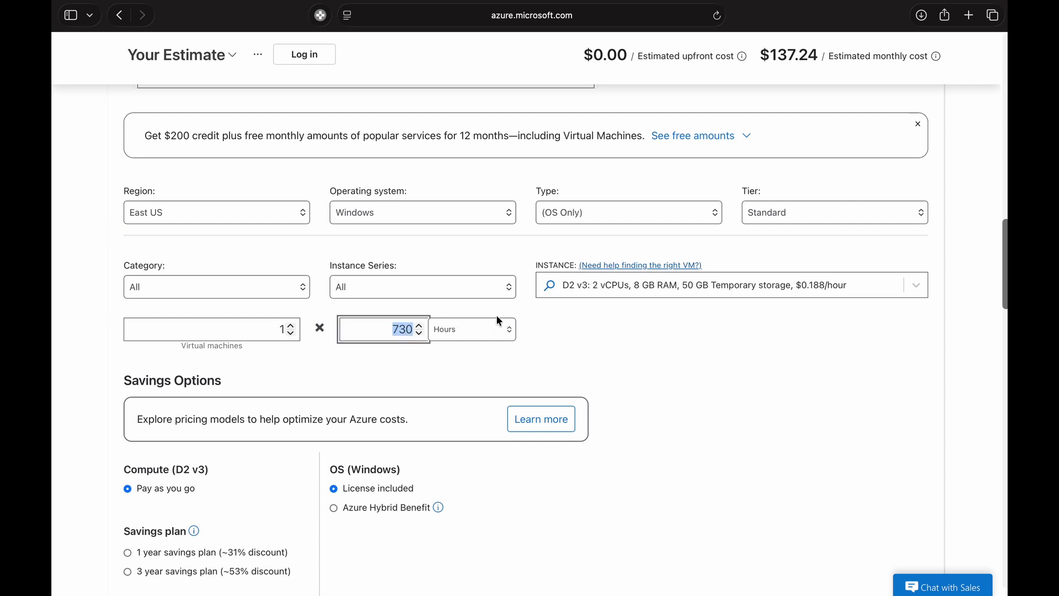
{"action": "left_click", "coordinate": [246, 213]}
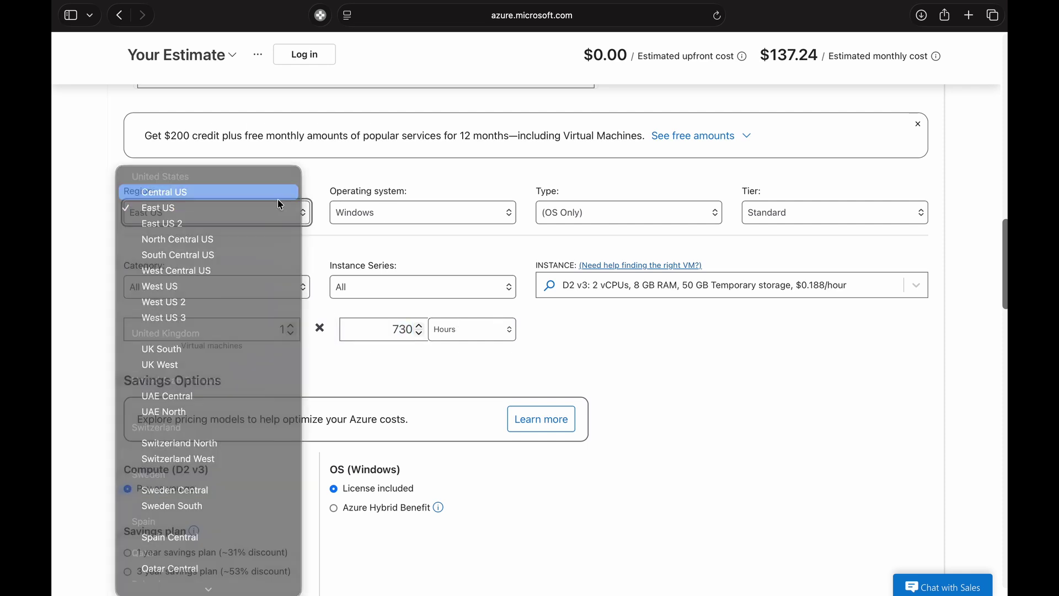
{"action": "left_click", "coordinate": [279, 198]}
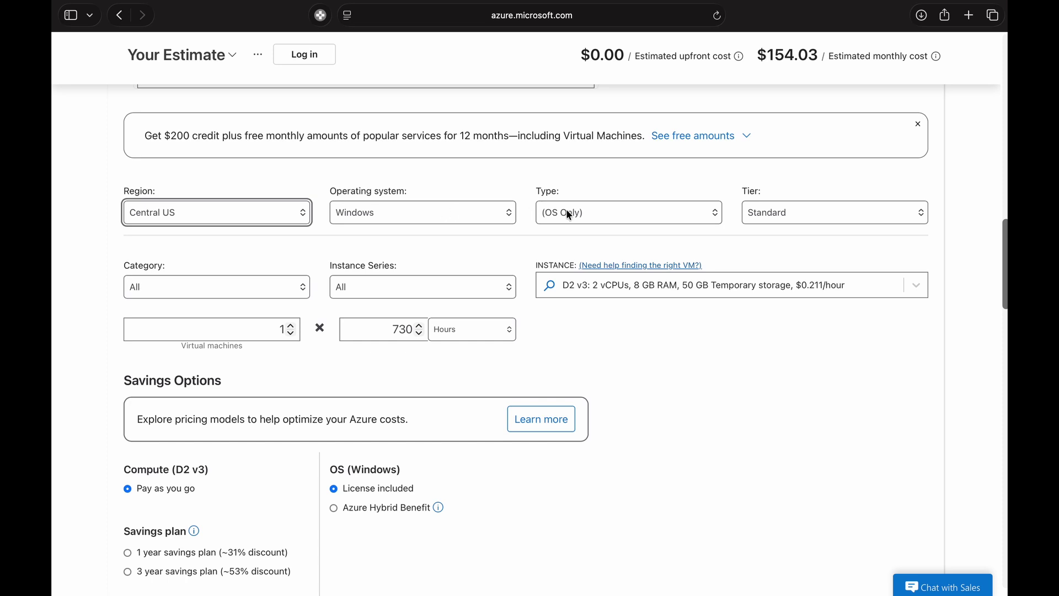
{"action": "key", "text": "Tab"}
{"action": "key", "text": "Tab"}
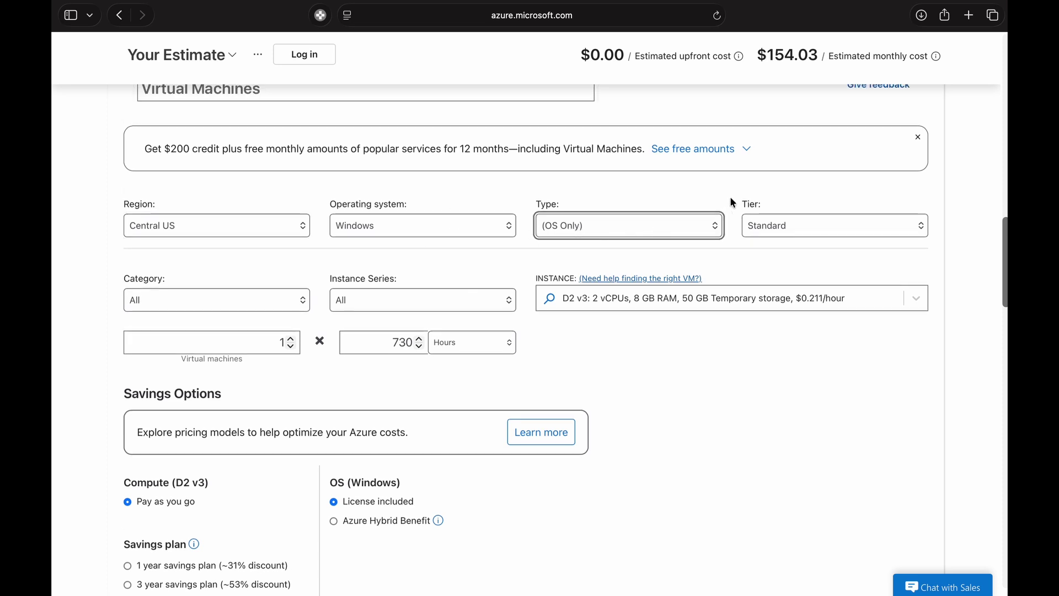
Switch the virtual machine's tier to Basic and back to Standard
{"action": "left_click", "coordinate": [775, 223]}
{"action": "left_click", "coordinate": [788, 207]}
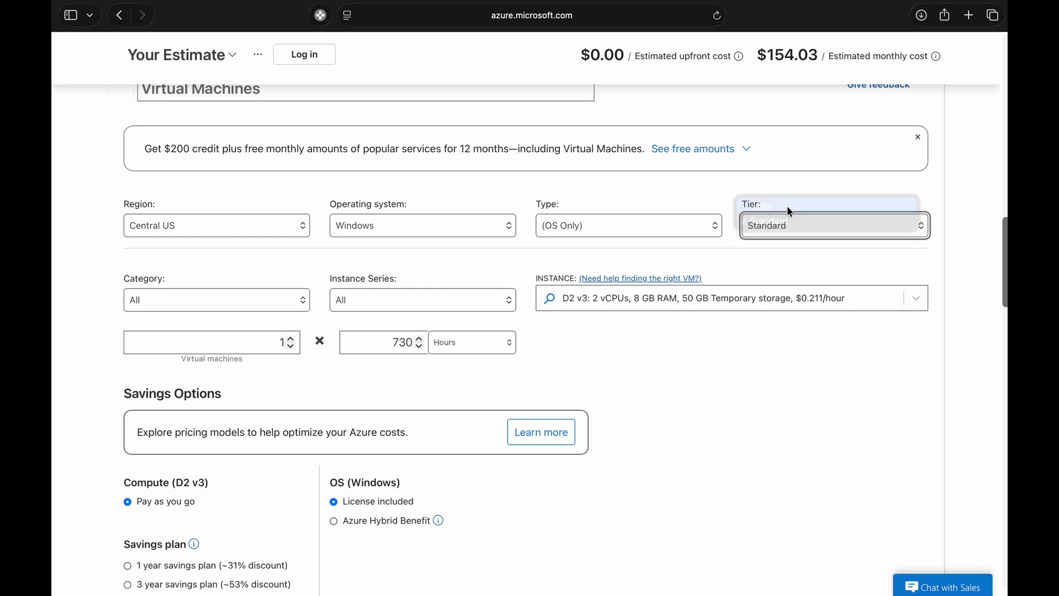
{"action": "left_click", "coordinate": [787, 226]}
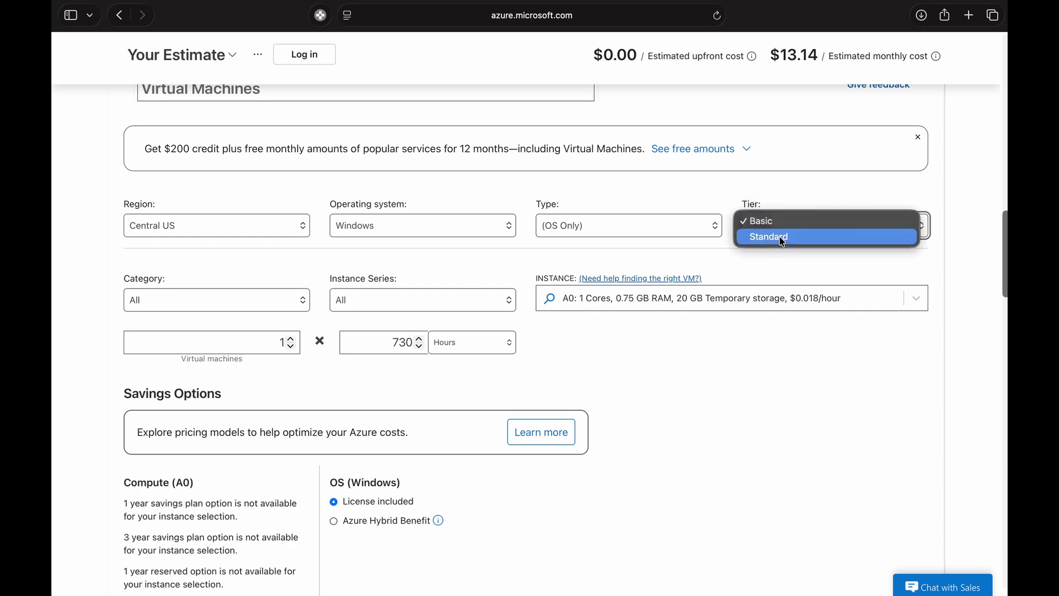
{"action": "left_click", "coordinate": [783, 237]}
Find the instance with "b4as" and select B4as v2 with 4 vCPUs and 16 GB RAM
{"action": "scroll", "coordinate": [551, 265], "scroll_direction": "down", "scroll_amount": 1}
{"action": "left_click", "coordinate": [288, 270]}
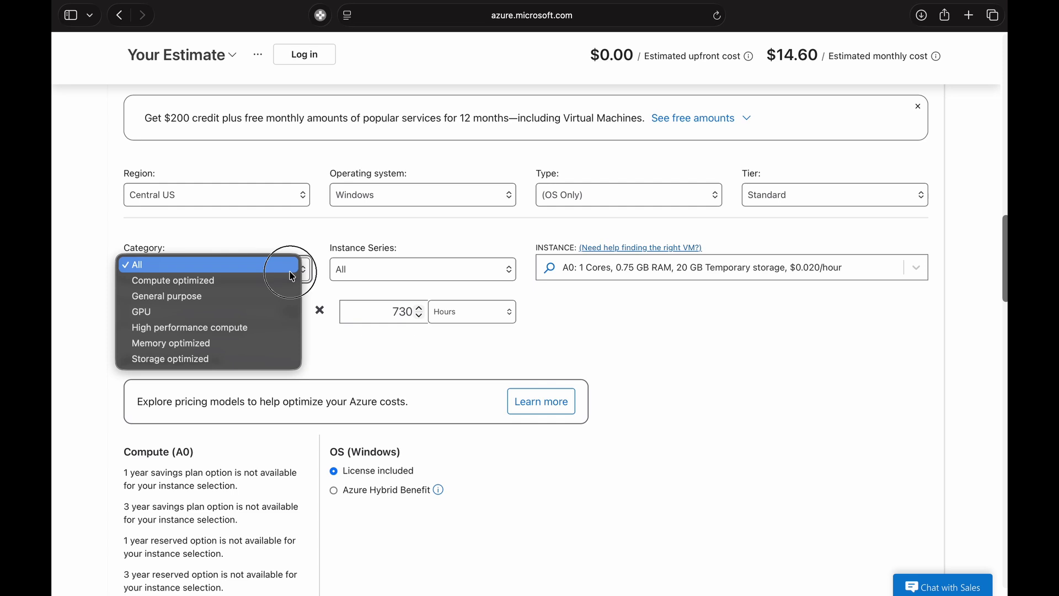
{"action": "left_click", "coordinate": [215, 229]}
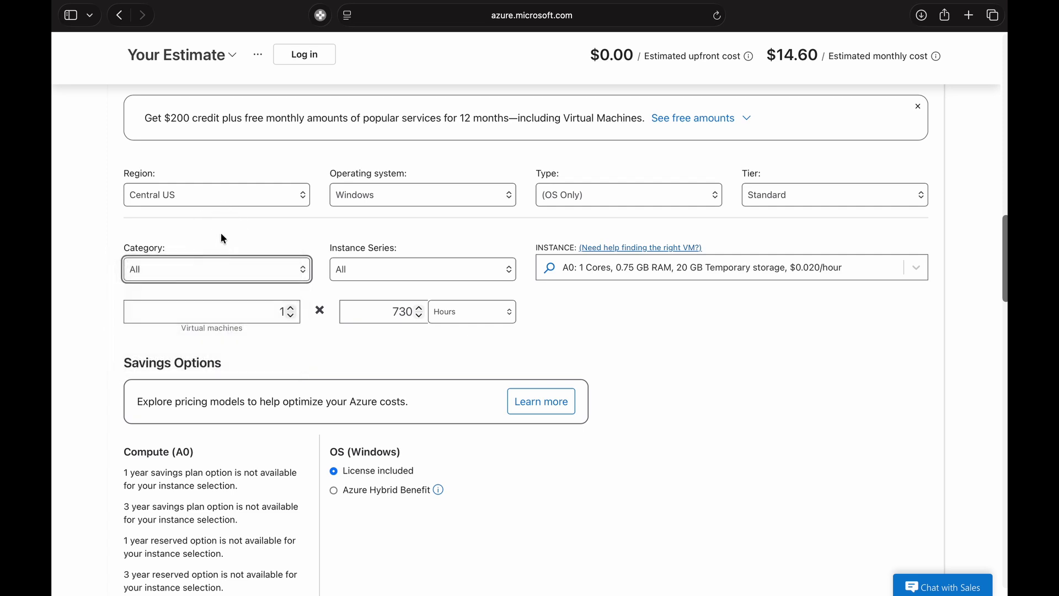
{"action": "left_click", "coordinate": [653, 270]}
{"action": "type", "text": "b4a"}
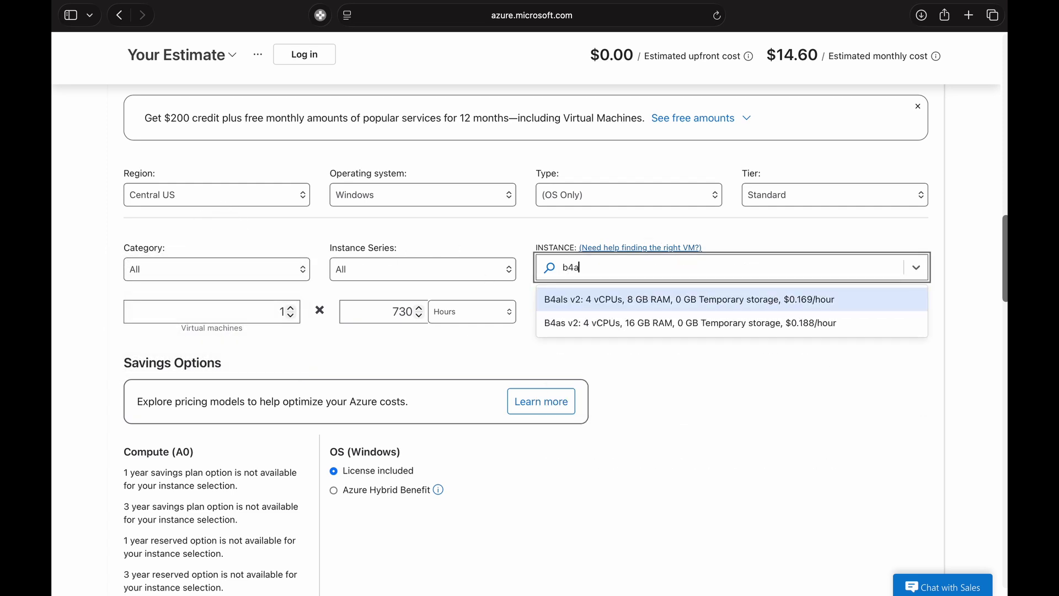
{"action": "type", "text": "s"}
{"action": "left_click", "coordinate": [601, 309]}
{"action": "scroll", "coordinate": [627, 311], "scroll_direction": "down", "scroll_amount": 1}
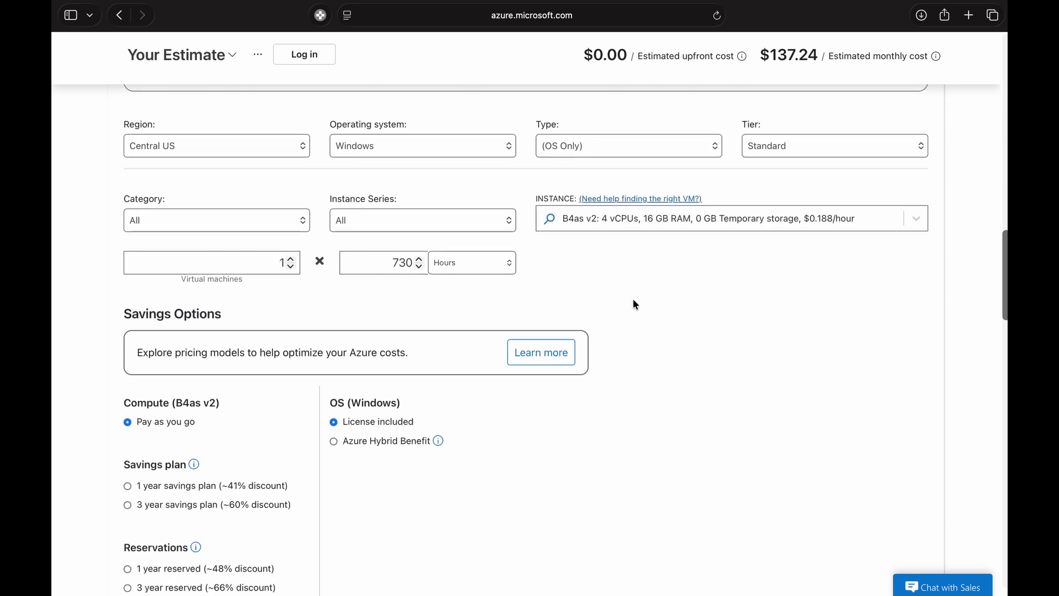
Set the usage of the single virtual machine to 1 month instead of hours
{"action": "left_click_drag", "start_coordinate": [268, 263], "coordinate": [324, 262]}
{"action": "left_click", "coordinate": [454, 269]}
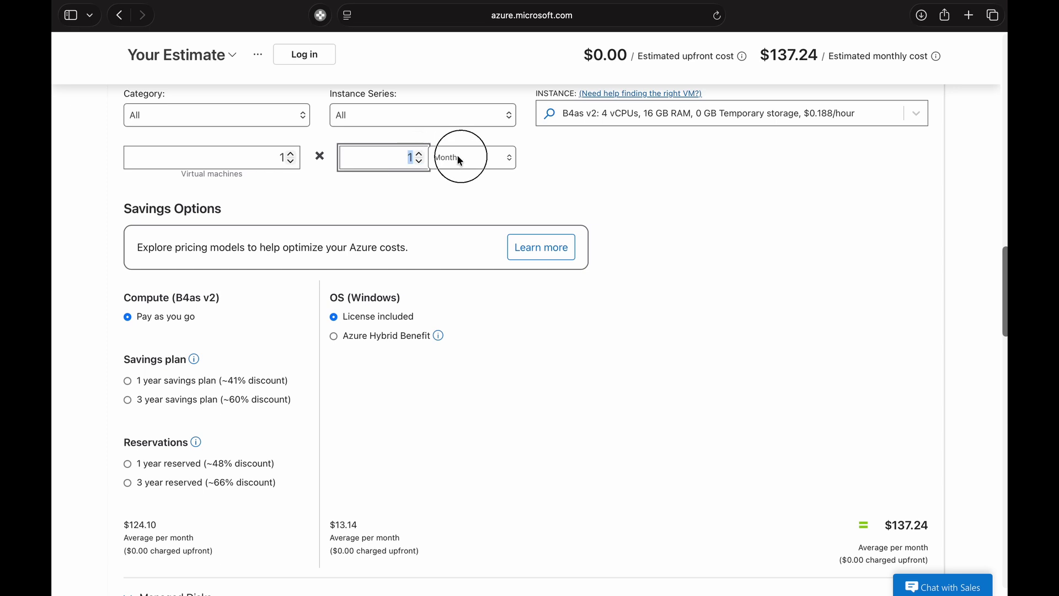
{"action": "left_click", "coordinate": [559, 168]}
Review the virtual machine's settings, its savings and reservation options, and the average monthly compute cost
{"action": "scroll", "coordinate": [444, 401], "scroll_direction": "down", "scroll_amount": 1}
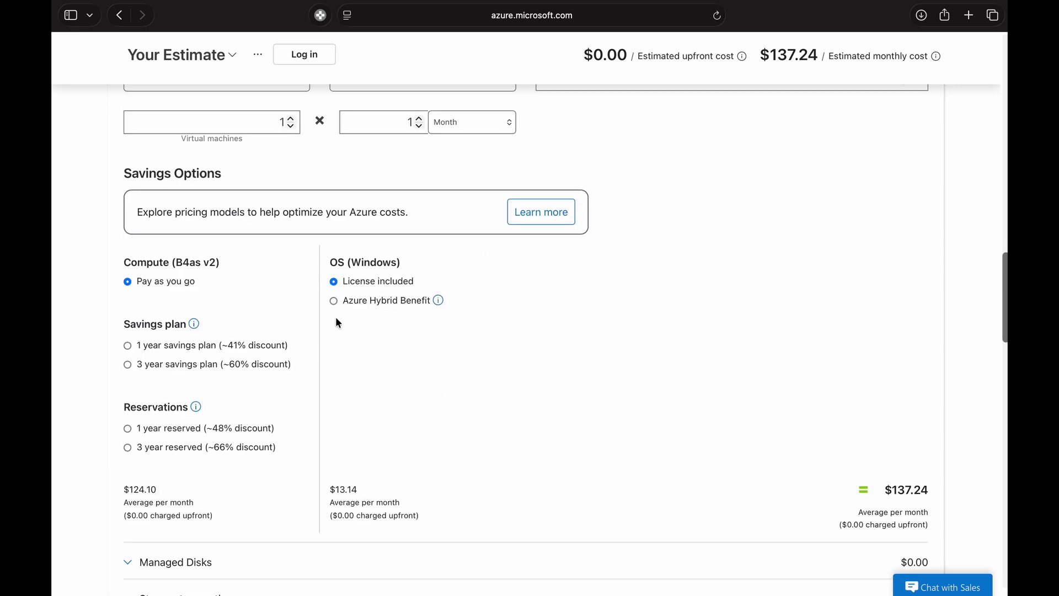
{"action": "scroll", "coordinate": [386, 328], "scroll_direction": "down", "scroll_amount": 1}
{"action": "scroll", "coordinate": [440, 334], "scroll_direction": "up", "scroll_amount": 6}
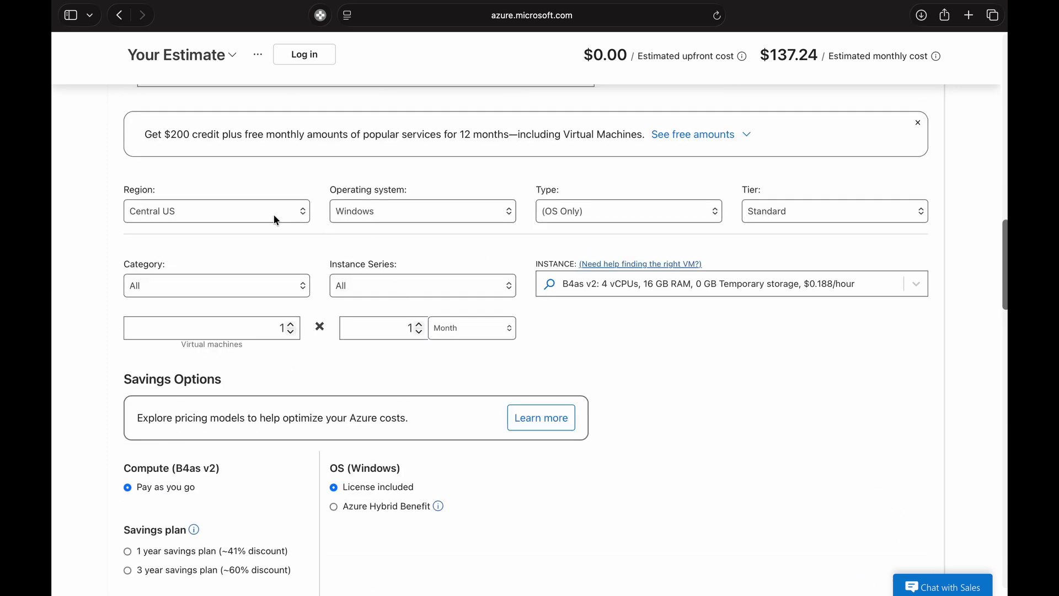
{"action": "scroll", "coordinate": [279, 199], "scroll_direction": "down", "scroll_amount": 2}
{"action": "scroll", "coordinate": [603, 220], "scroll_direction": "down", "scroll_amount": 2}
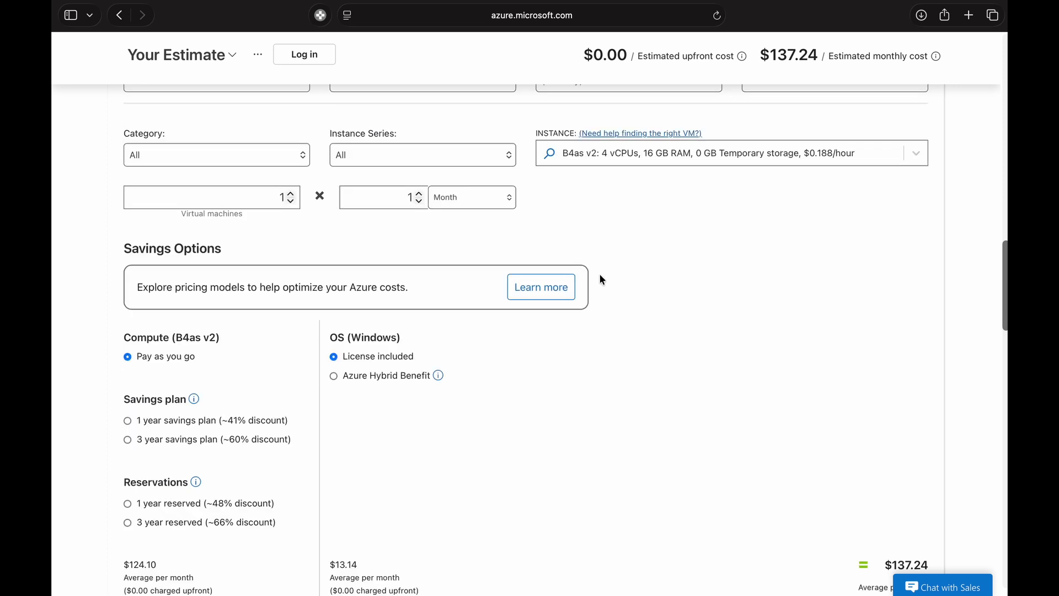
{"action": "scroll", "coordinate": [599, 236], "scroll_direction": "down", "scroll_amount": 1}
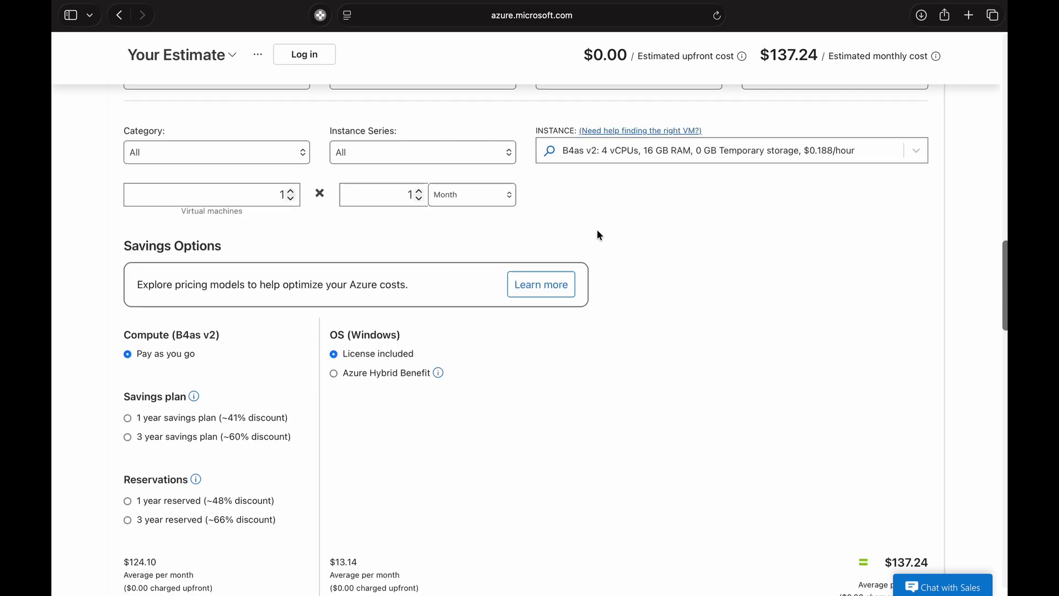
{"action": "left_click_drag", "start_coordinate": [131, 561], "coordinate": [158, 562]}
Change the instance to D4a v4 with 4 vCPUs and 16 GB RAM, and check its monthly compute and Windows licence costs
{"action": "left_click", "coordinate": [637, 152]}
{"action": "type", "text": "d4"}
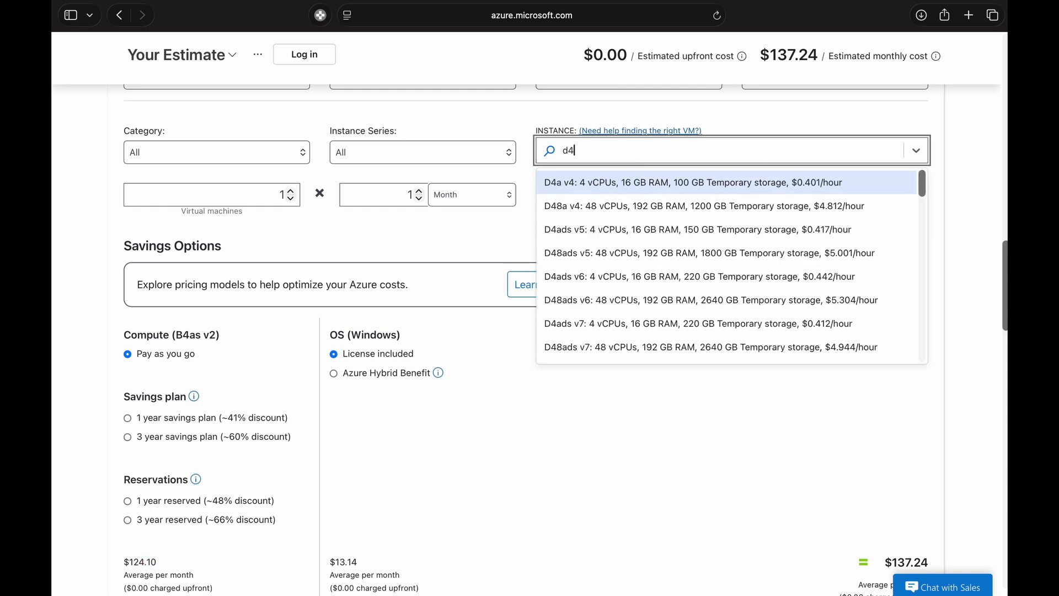
{"action": "key", "text": "Return"}
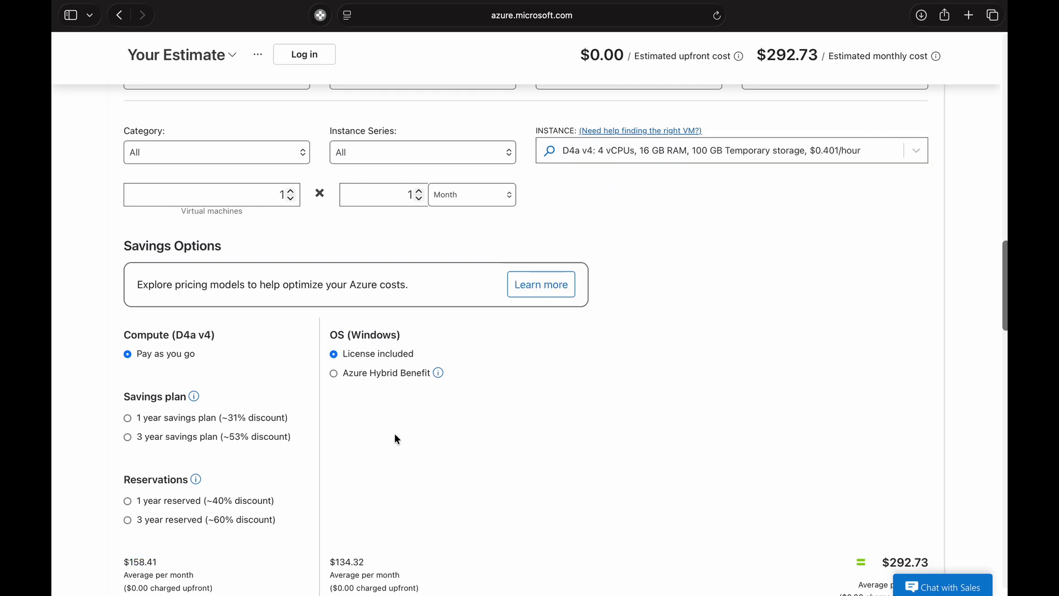
{"action": "left_click_drag", "start_coordinate": [338, 561], "coordinate": [366, 559]}
{"action": "left_click_drag", "start_coordinate": [331, 334], "coordinate": [405, 329]}
{"action": "left_click", "coordinate": [406, 328]}
{"action": "left_click_drag", "start_coordinate": [135, 562], "coordinate": [158, 561]}
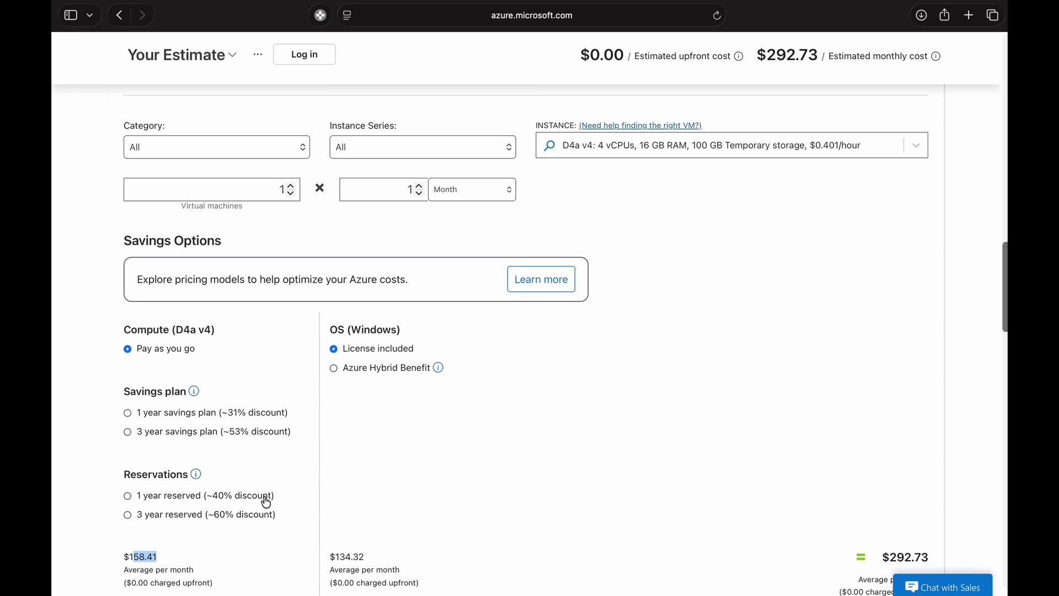
Change the region to South Central US and check the average monthly compute cost of the D4a v4 instance
{"action": "left_click", "coordinate": [279, 93]}
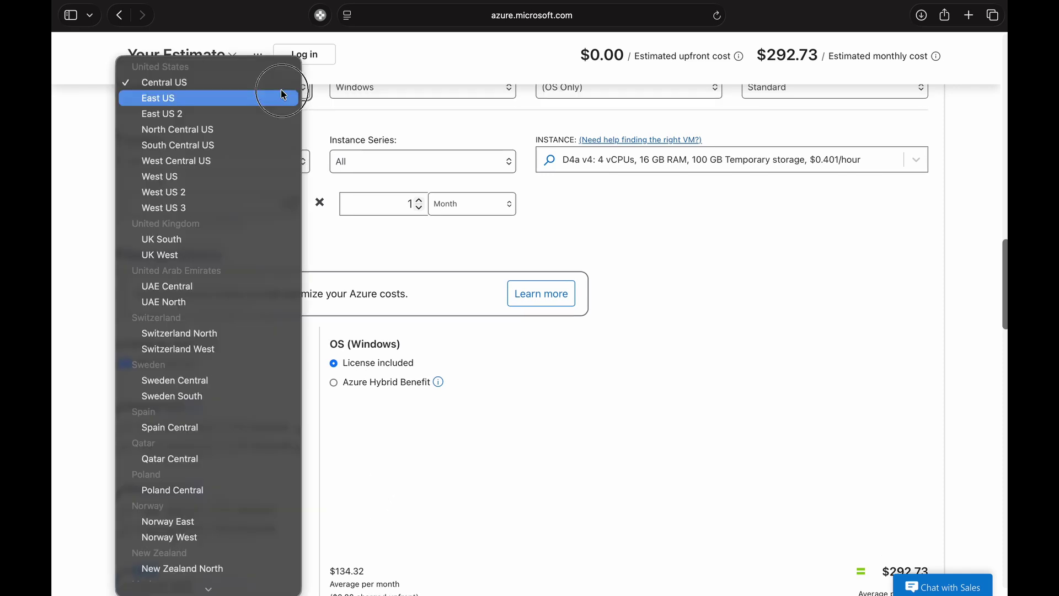
{"action": "left_click", "coordinate": [243, 144]}
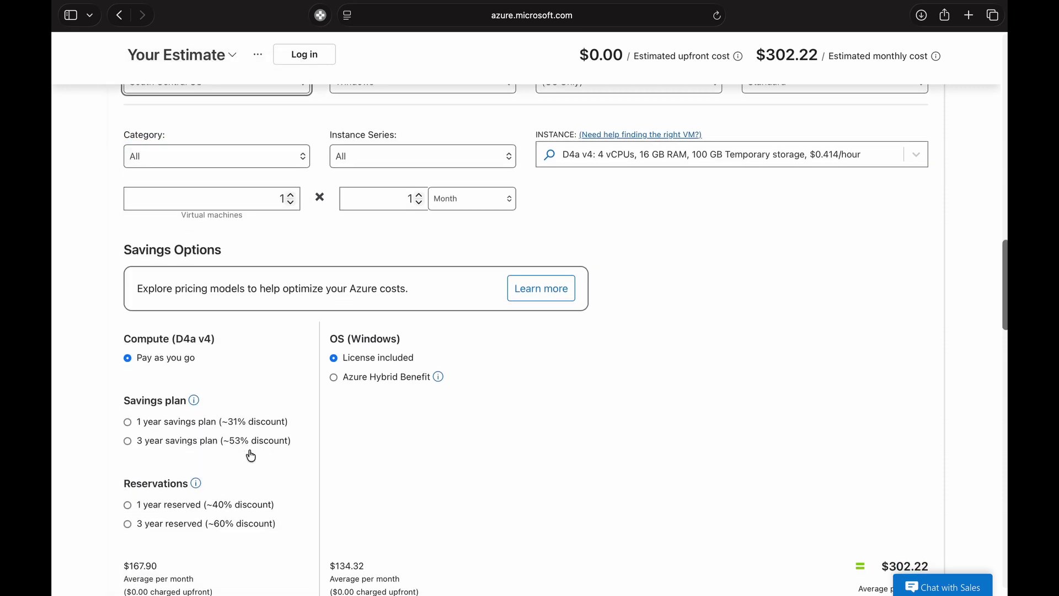
{"action": "left_click", "coordinate": [130, 566]}
{"action": "left_click_drag", "start_coordinate": [131, 566], "coordinate": [190, 563]}
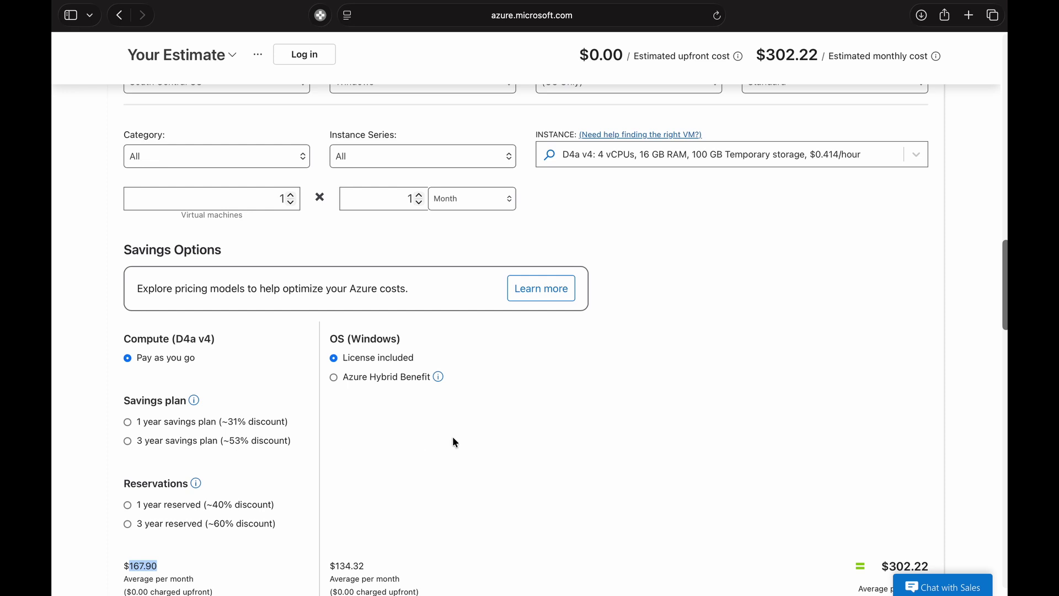
{"action": "scroll", "coordinate": [469, 435], "scroll_direction": "up", "scroll_amount": 1}
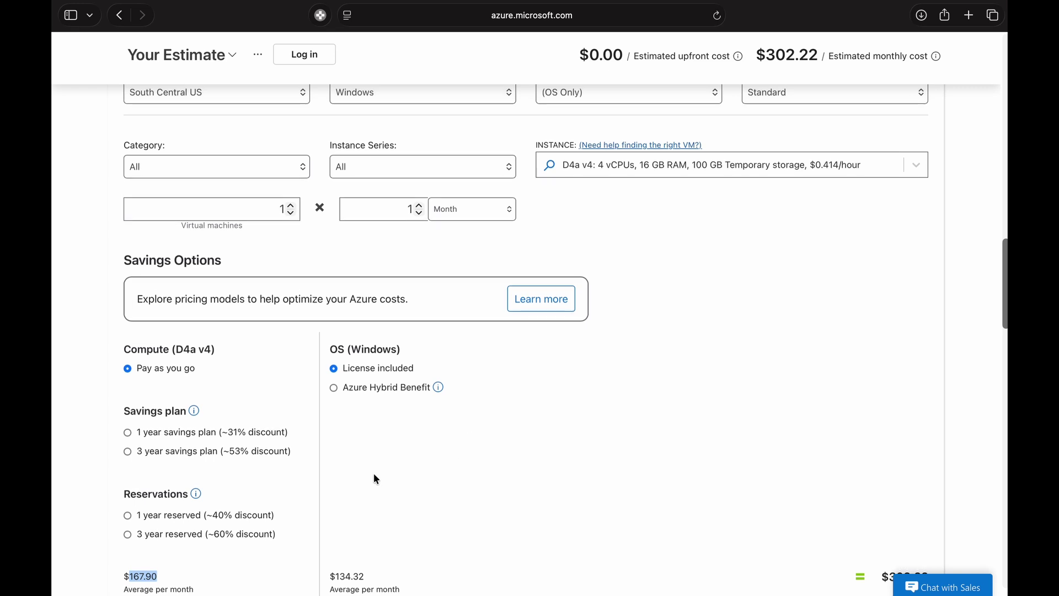
{"action": "scroll", "coordinate": [421, 474], "scroll_direction": "down", "scroll_amount": 1}
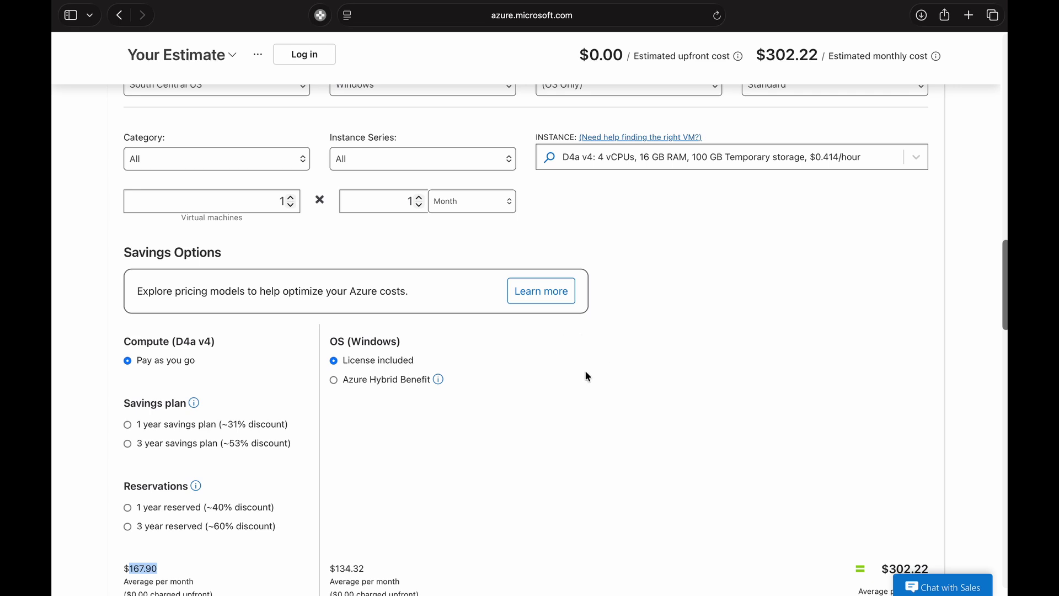
Set the virtual machine's operating system to Linux with the Red Hat Enterprise Linux type
{"action": "left_click", "coordinate": [439, 91]}
{"action": "left_click", "coordinate": [408, 66]}
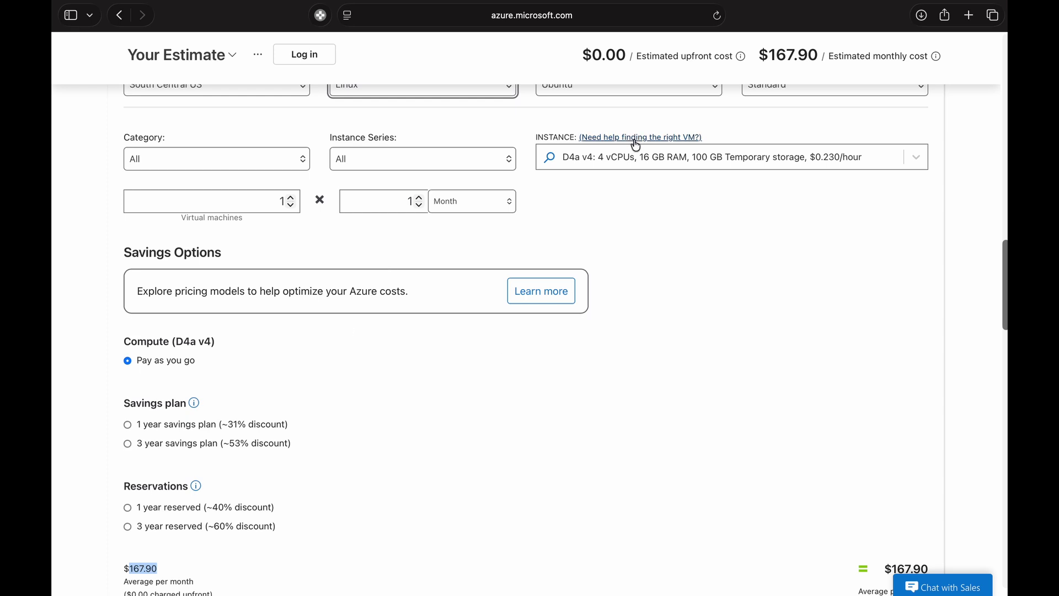
{"action": "left_click", "coordinate": [640, 90]}
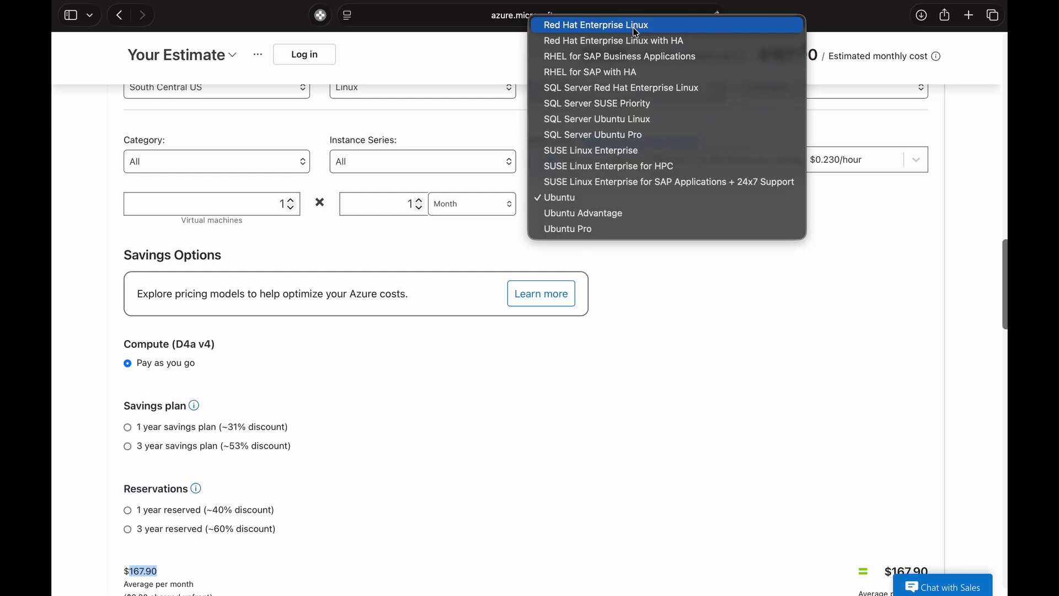
{"action": "left_click", "coordinate": [606, 22]}
Choose the 1 year reserved option for the Red Hat Enterprise Linux software and check the combined average monthly cost
{"action": "left_click", "coordinate": [357, 390]}
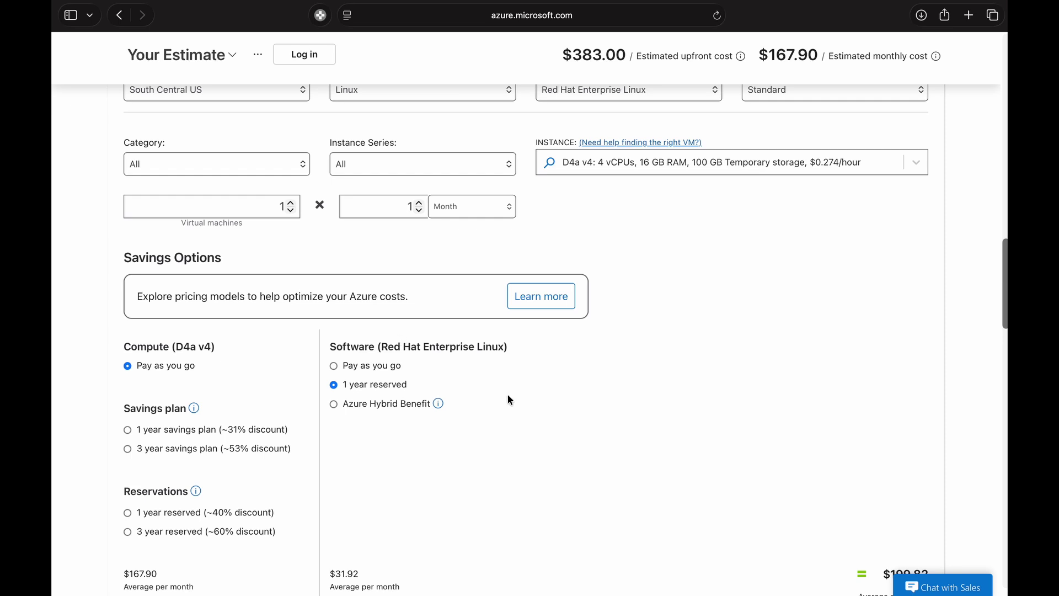
{"action": "scroll", "coordinate": [505, 449], "scroll_direction": "down", "scroll_amount": 5}
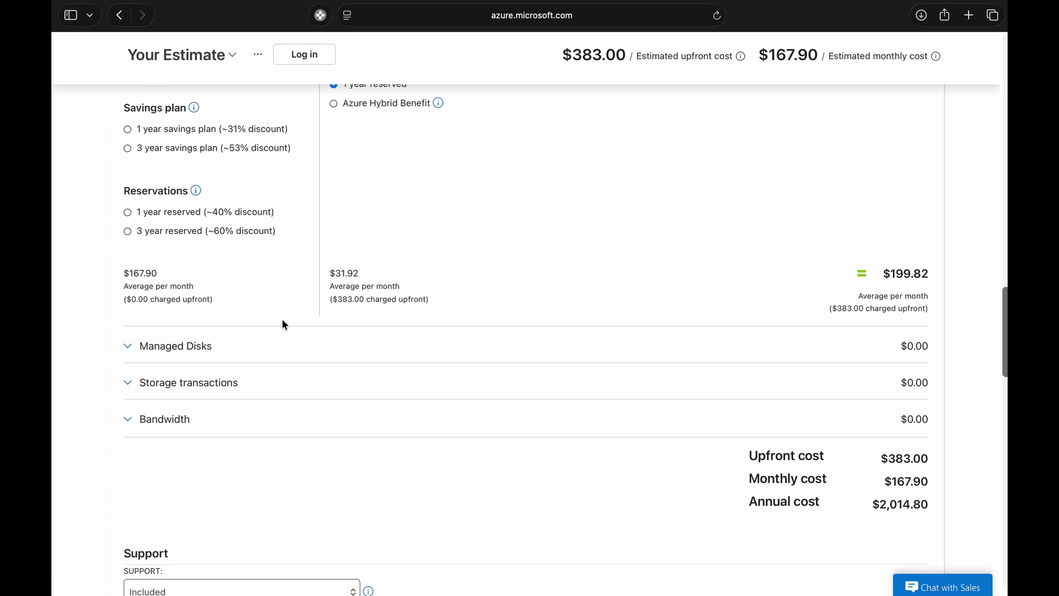
{"action": "left_click_drag", "start_coordinate": [890, 273], "coordinate": [929, 271]}
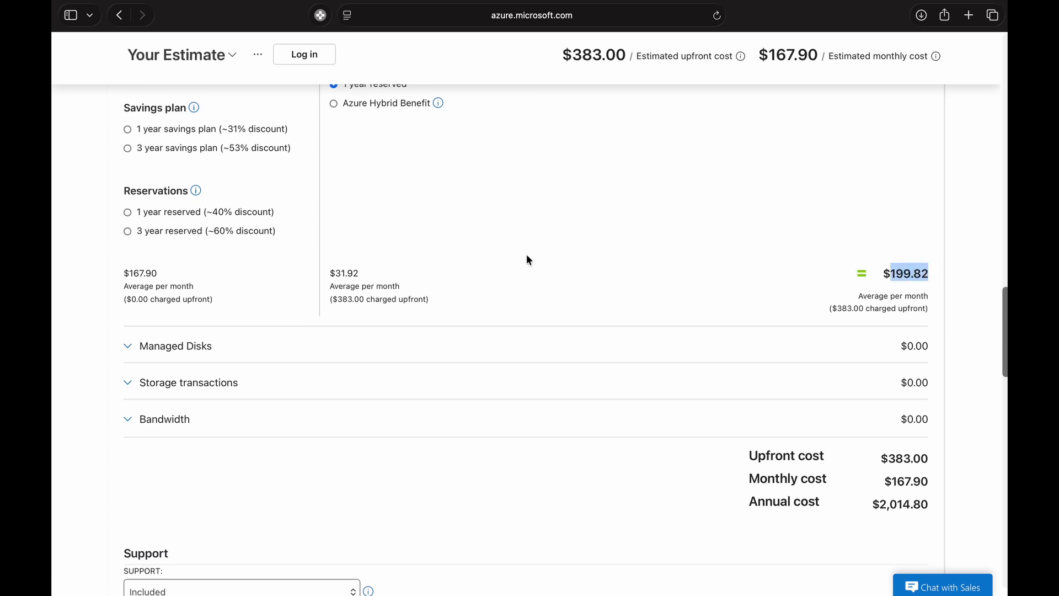
Expand the Managed Disks section and check which disk tiers the D4a v4 instance offers
{"action": "left_click", "coordinate": [380, 345]}
{"action": "scroll", "coordinate": [316, 386], "scroll_direction": "down", "scroll_amount": 3}
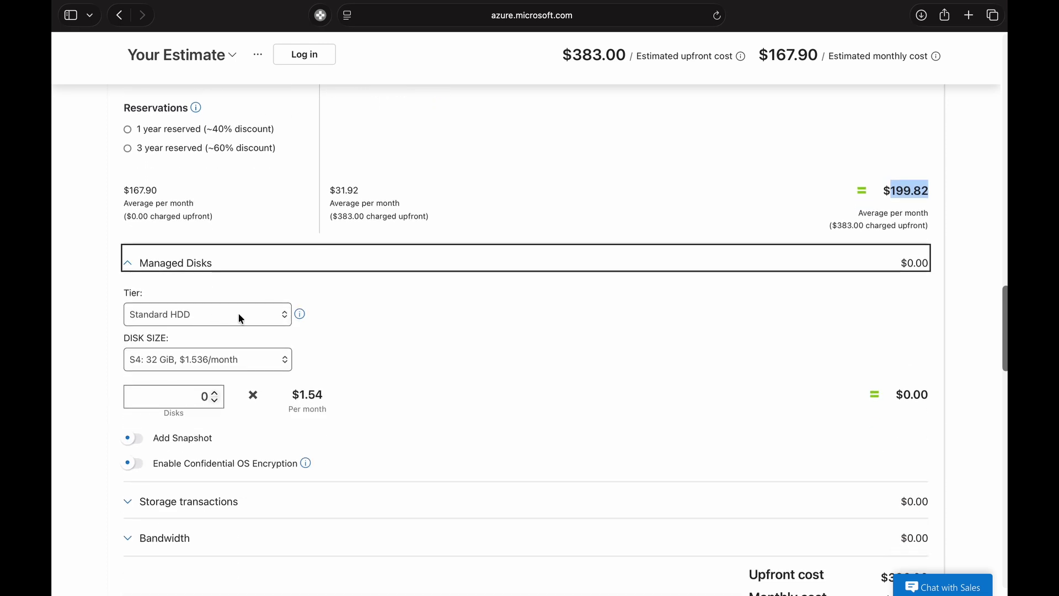
{"action": "left_click", "coordinate": [272, 311]}
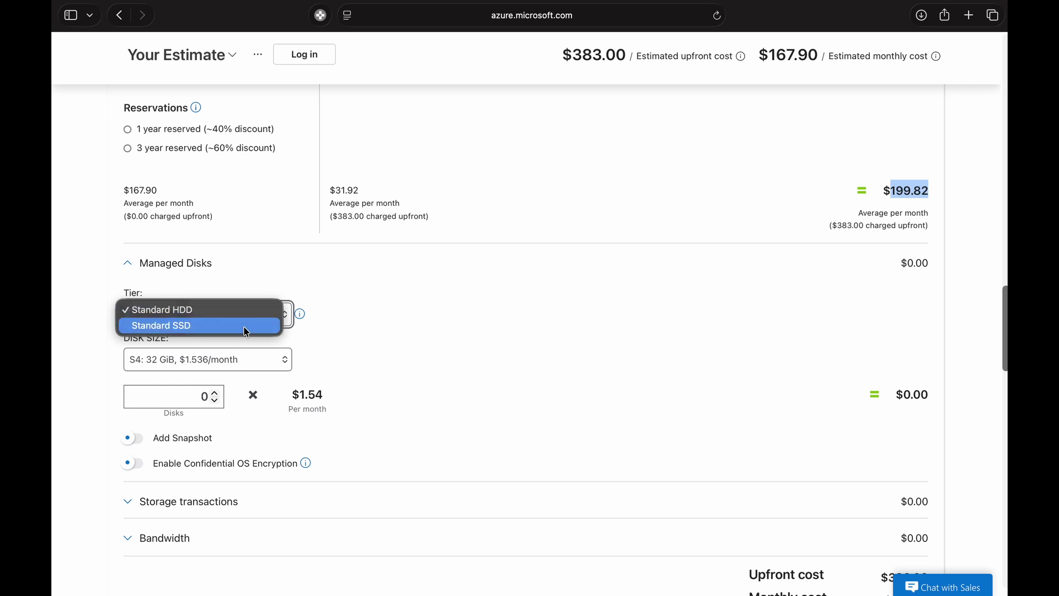
{"action": "scroll", "coordinate": [449, 304], "scroll_direction": "down", "scroll_amount": 1}
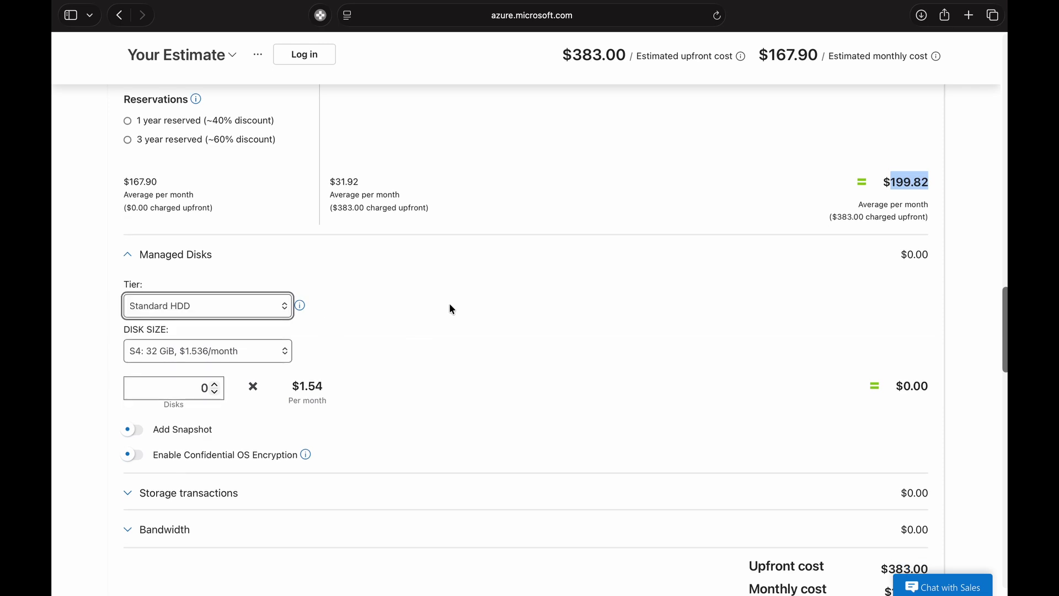
Change the instance to D4as v4 with 4 vCPUs, 16 GB RAM and 32 GB temporary storage
{"action": "scroll", "coordinate": [513, 342], "scroll_direction": "up", "scroll_amount": 10}
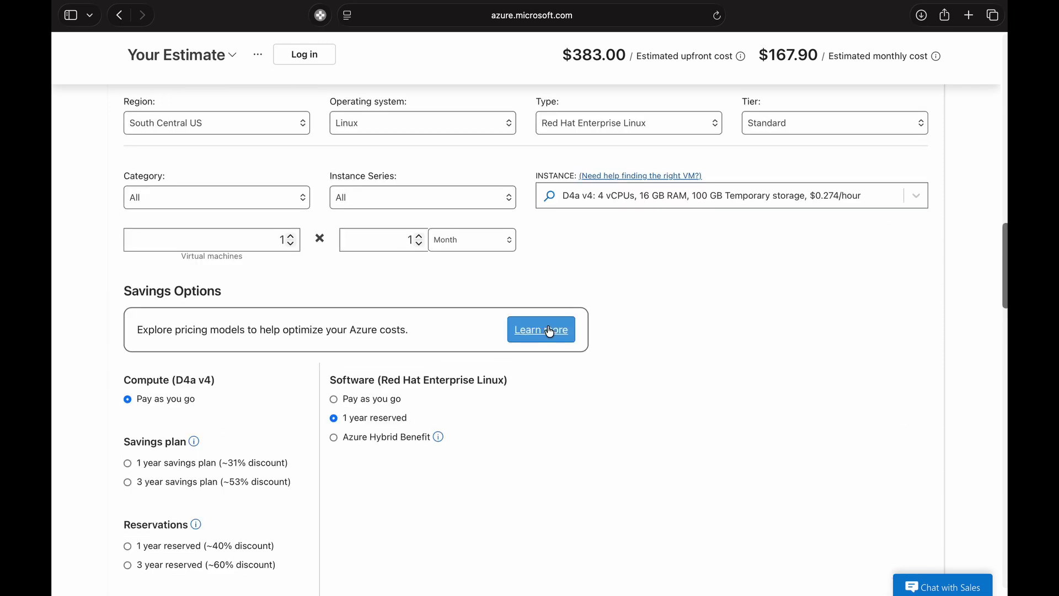
{"action": "left_click", "coordinate": [634, 199]}
{"action": "type", "text": "d4as"}
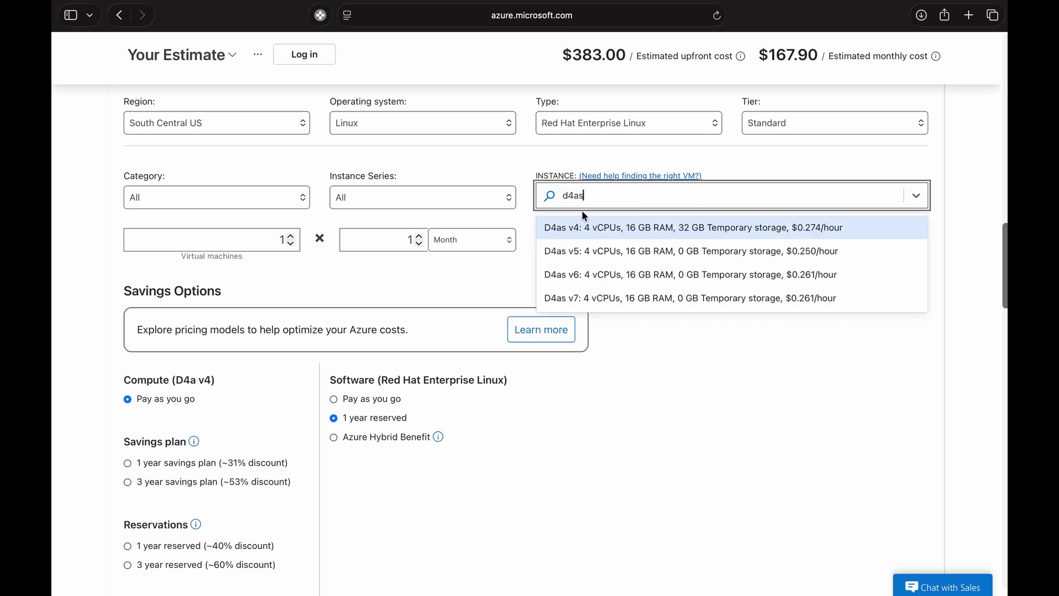
{"action": "left_click", "coordinate": [586, 228]}
Add one Standard SSD managed disk of size E15 (256 GiB) and check its monthly cost
{"action": "scroll", "coordinate": [418, 359], "scroll_direction": "down", "scroll_amount": 7}
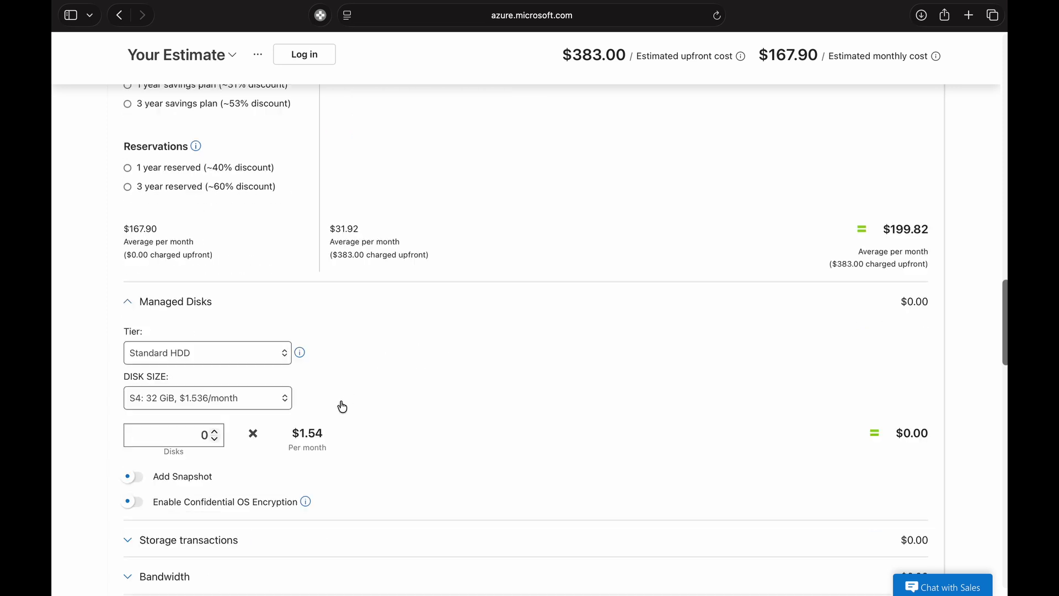
{"action": "left_click", "coordinate": [235, 355]}
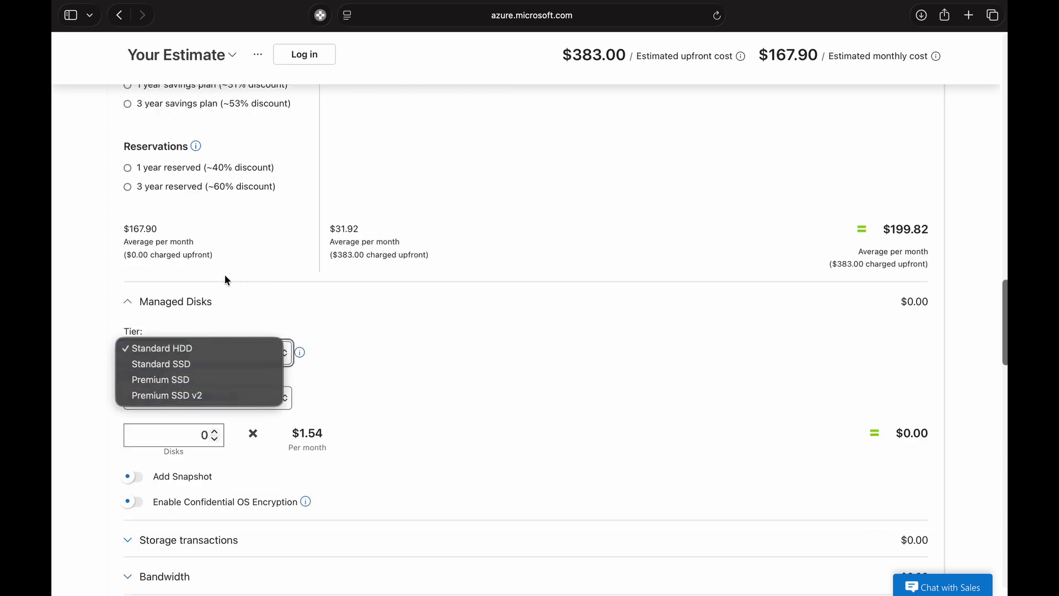
{"action": "scroll", "coordinate": [462, 261], "scroll_direction": "down", "scroll_amount": 3}
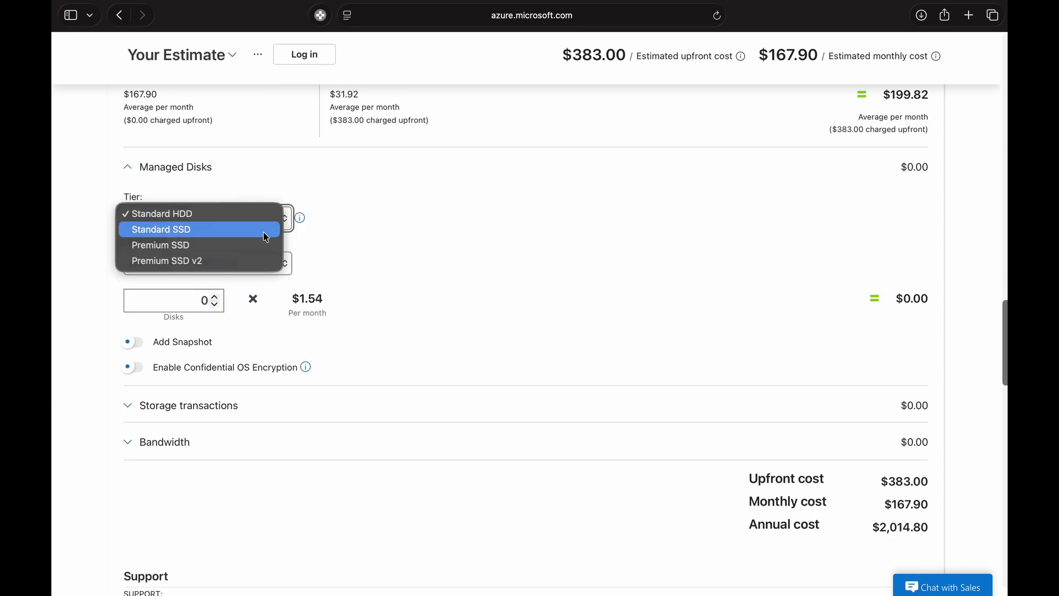
{"action": "left_click", "coordinate": [240, 237]}
{"action": "left_click", "coordinate": [243, 257]}
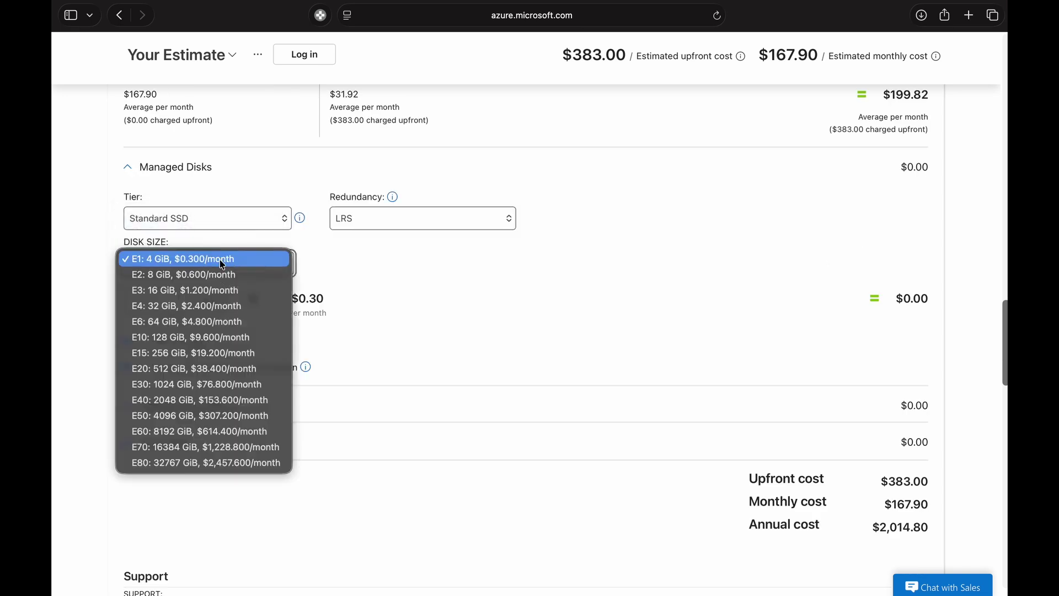
{"action": "left_click", "coordinate": [196, 355]}
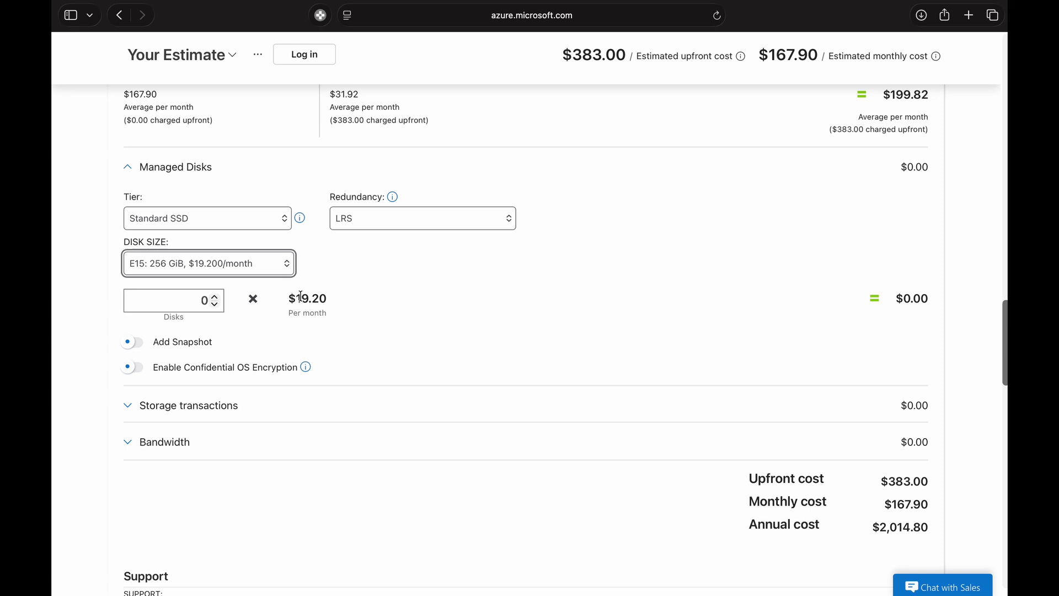
{"action": "left_click", "coordinate": [215, 296]}
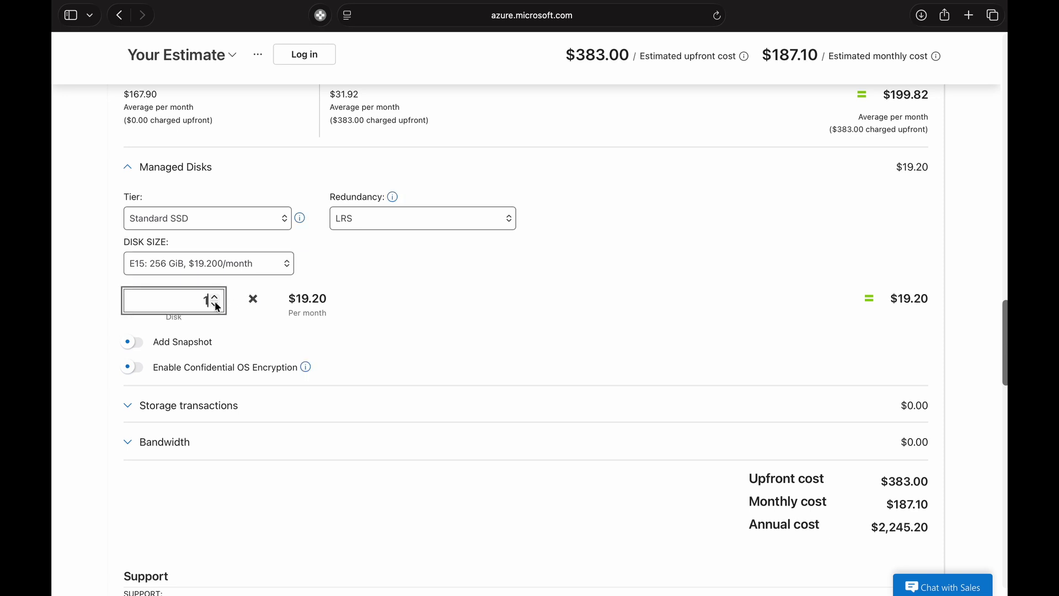
{"action": "left_click_drag", "start_coordinate": [901, 299], "coordinate": [938, 297]}
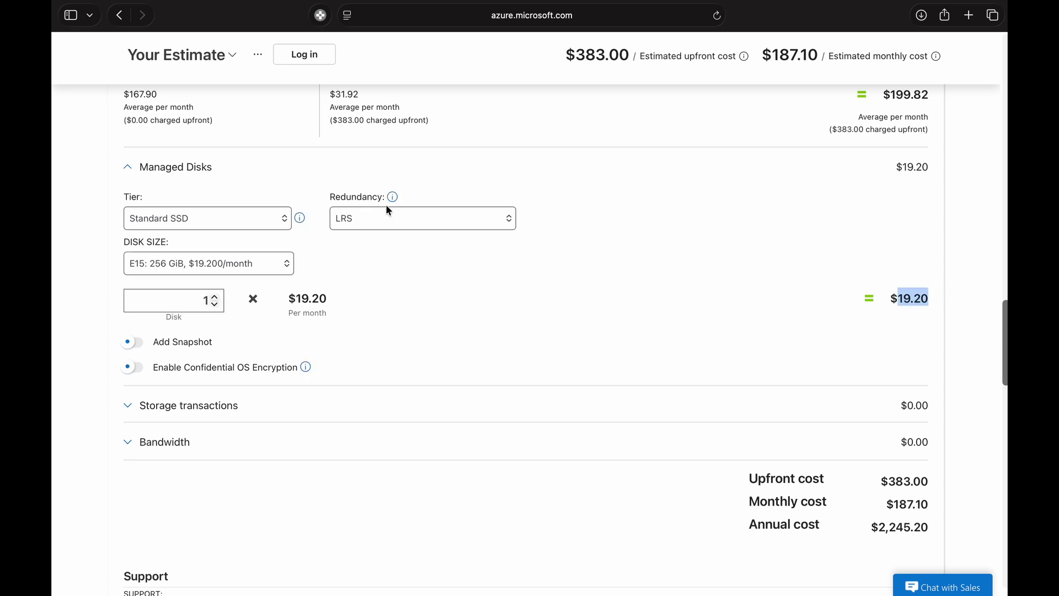
Compare the disk's monthly cost under ZRS redundancy, and return the redundancy to LRS
{"action": "left_click", "coordinate": [495, 206]}
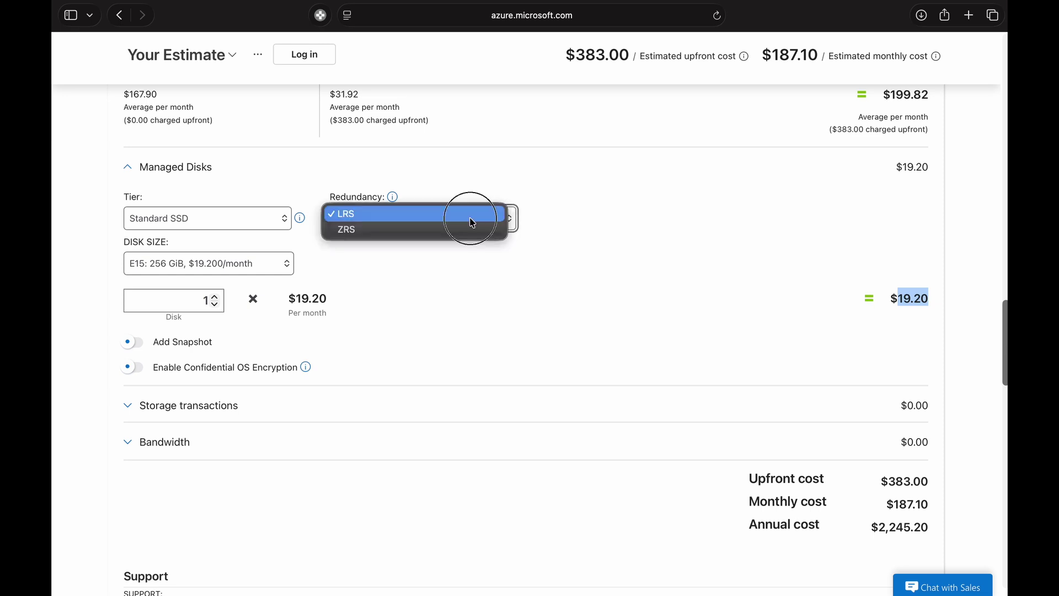
{"action": "left_click", "coordinate": [442, 230]}
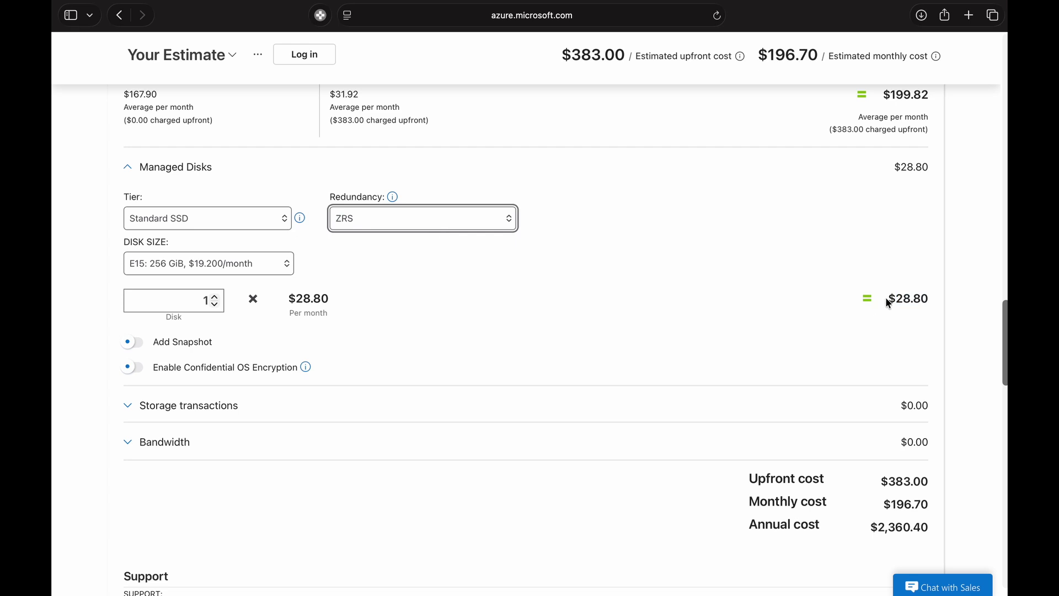
{"action": "left_click_drag", "start_coordinate": [895, 298], "coordinate": [934, 298]}
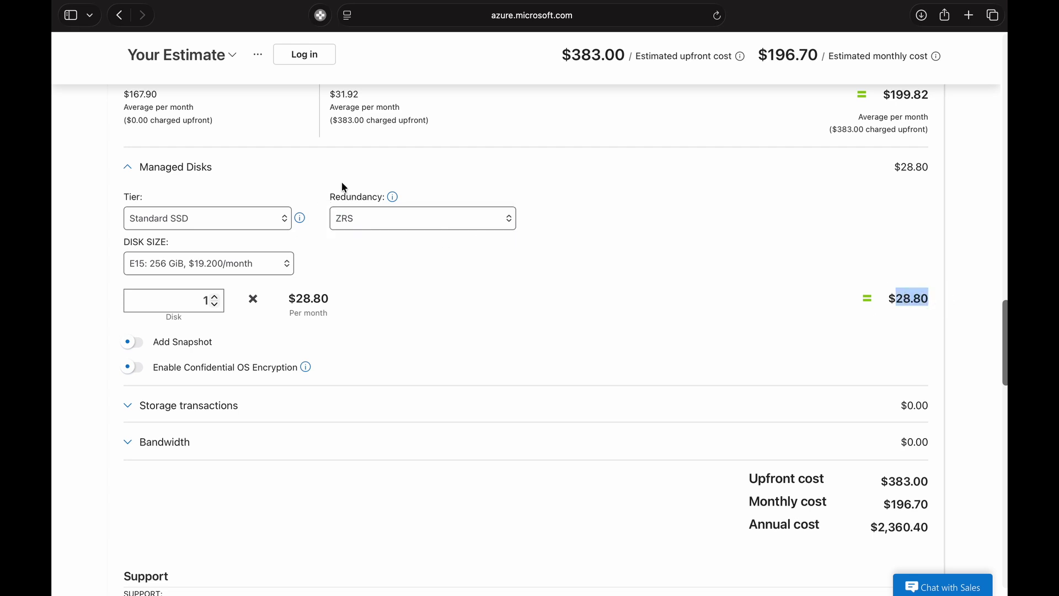
{"action": "left_click", "coordinate": [318, 176]}
{"action": "left_click_drag", "start_coordinate": [318, 176], "coordinate": [551, 245]}
{"action": "left_click", "coordinate": [465, 285]}
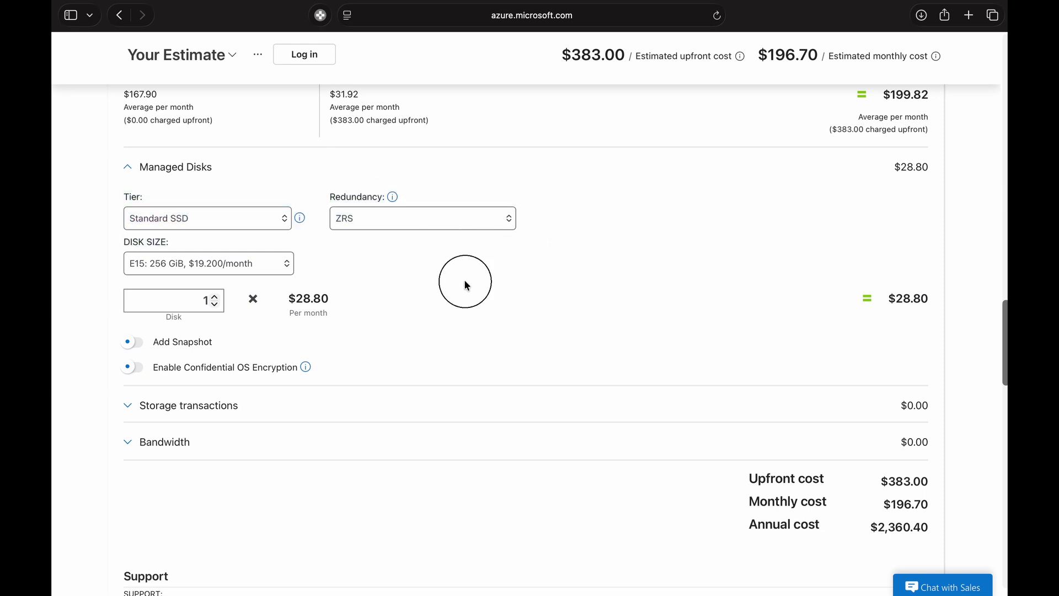
{"action": "left_click", "coordinate": [406, 217]}
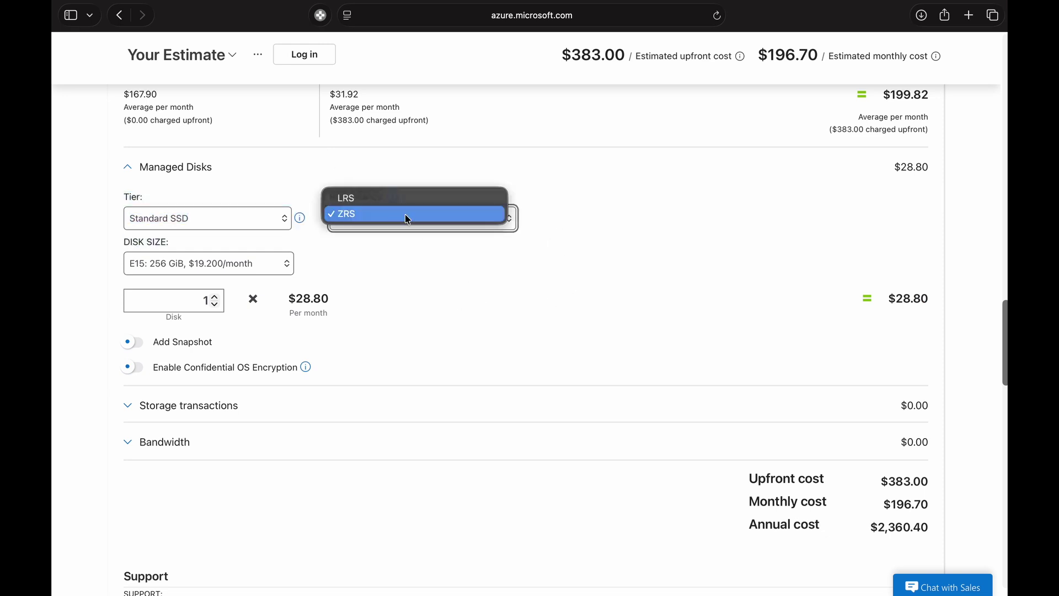
{"action": "left_click", "coordinate": [371, 203]}
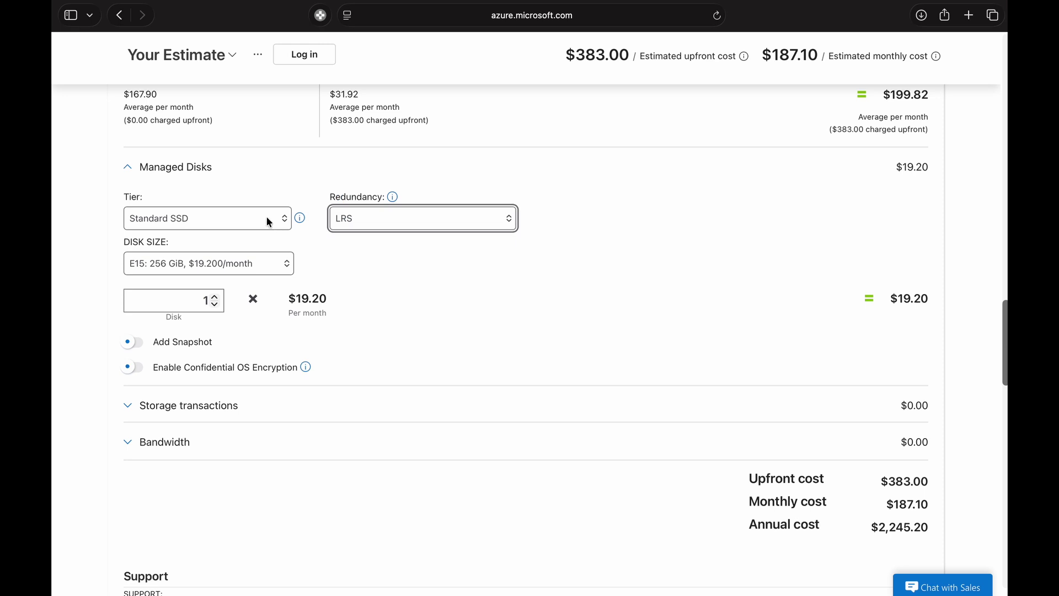
Change the managed disk to the Premium SSD tier with size P20 (512 GiB, 2300 IOPS, 150 MB/sec)
{"action": "left_click", "coordinate": [269, 222]}
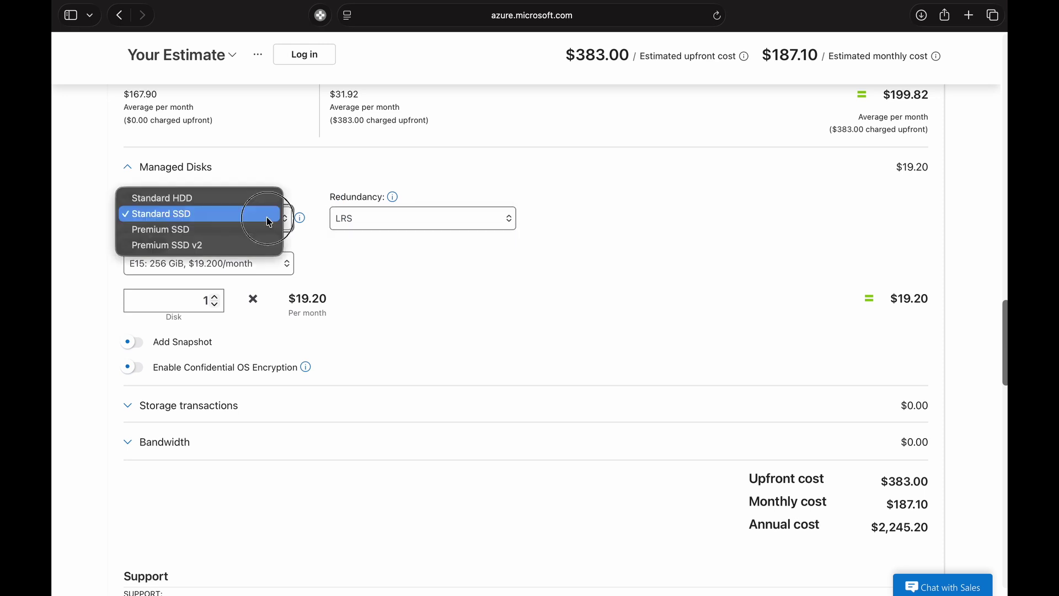
{"action": "left_click", "coordinate": [242, 231]}
{"action": "left_click", "coordinate": [242, 263]}
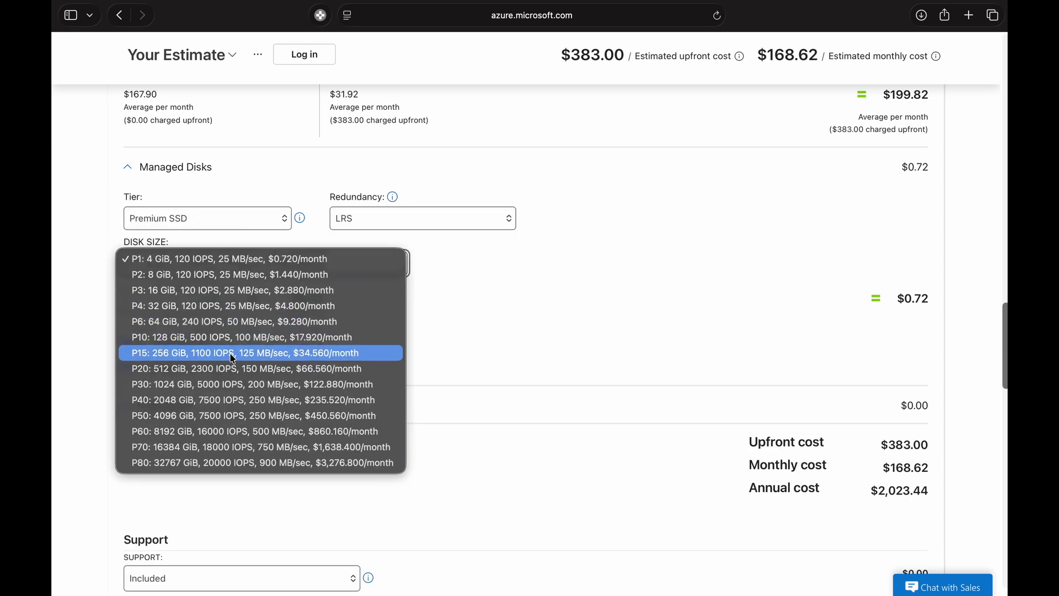
{"action": "left_click", "coordinate": [232, 370]}
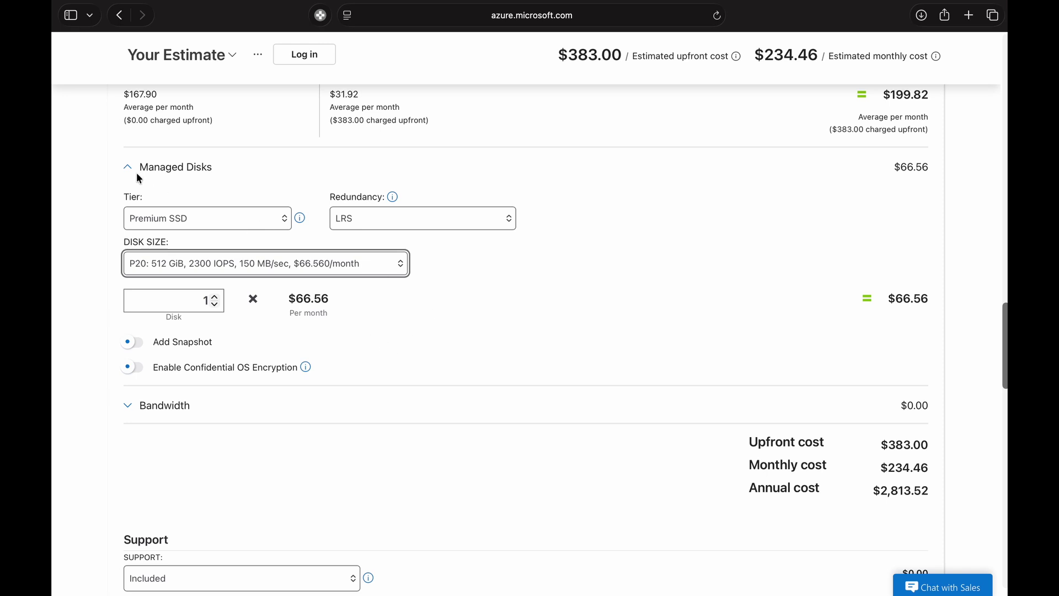
Expand the Bandwidth section and set the outbound data transfer from South Central US to East Asia to 1000 GB
{"action": "scroll", "coordinate": [200, 174], "scroll_direction": "down", "scroll_amount": 1}
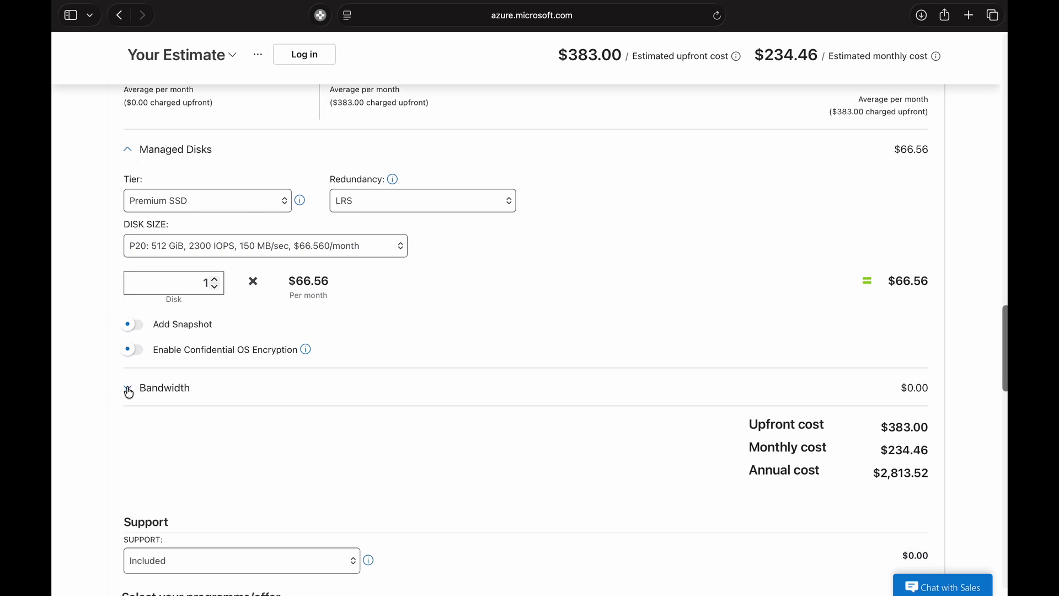
{"action": "left_click", "coordinate": [128, 389]}
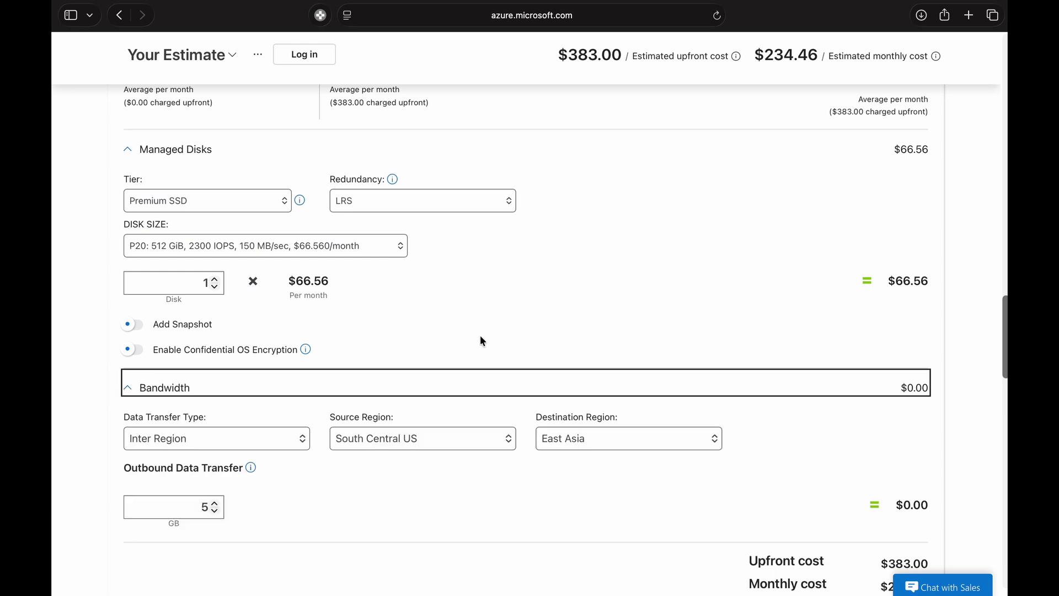
{"action": "scroll", "coordinate": [482, 340], "scroll_direction": "down", "scroll_amount": 2}
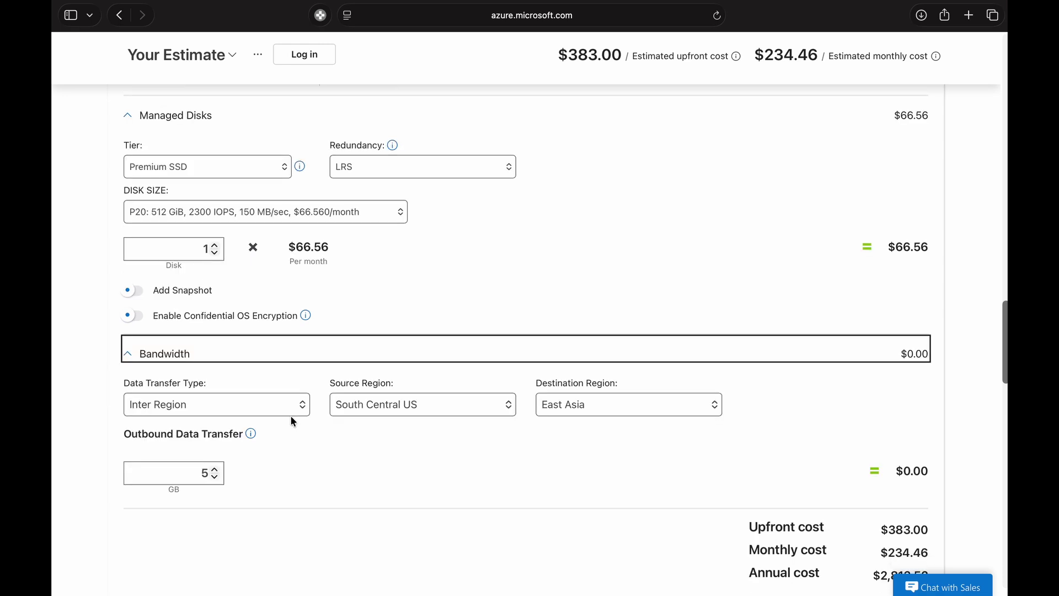
{"action": "double_click", "coordinate": [183, 468]}
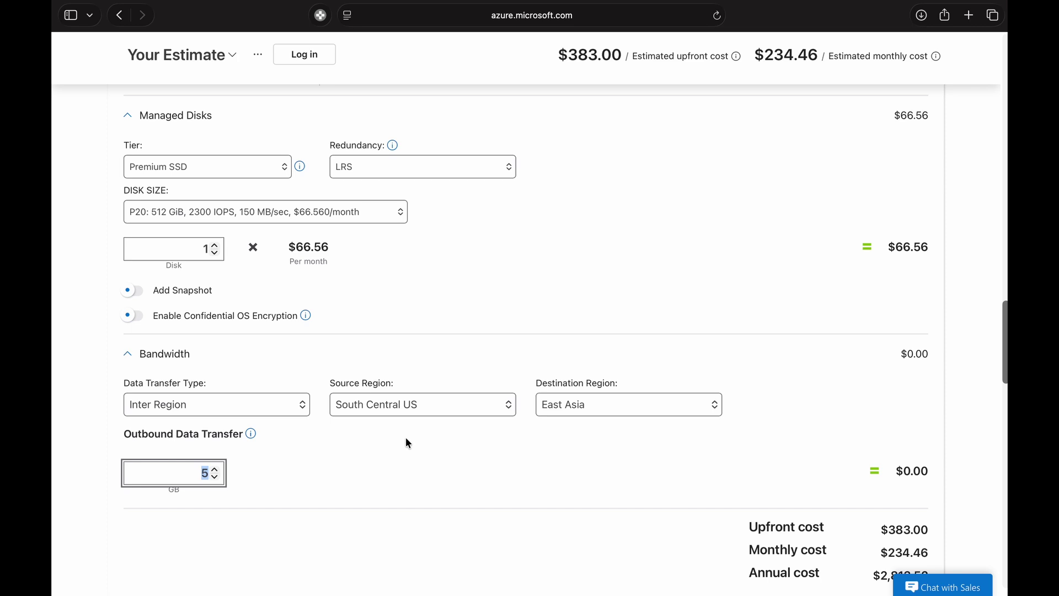
{"action": "type", "text": "1000"}
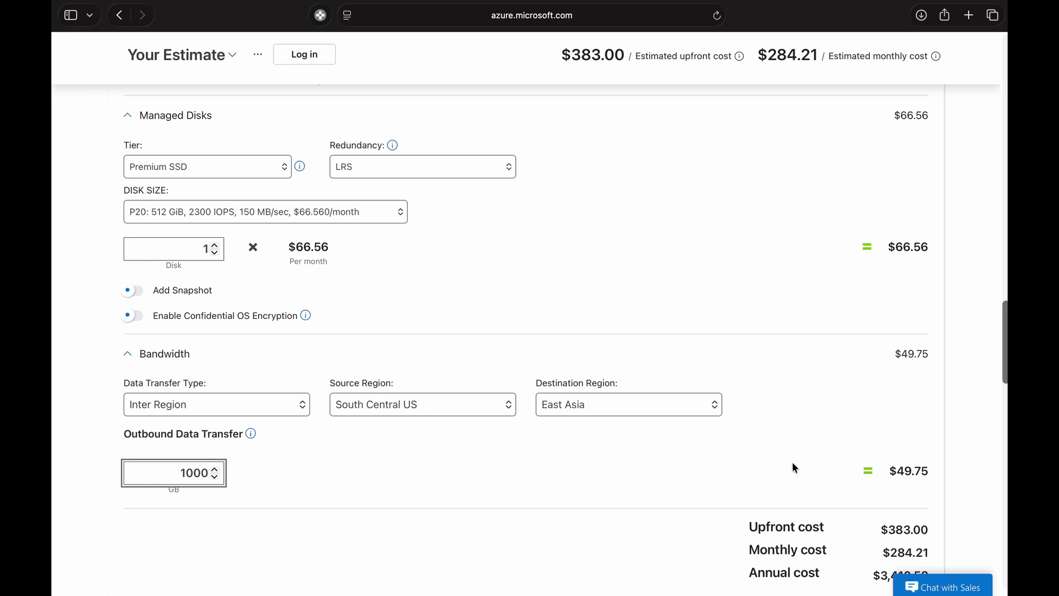
{"action": "key", "text": "shift+Tab"}
Check the monthly and annual cost totals of the virtual machine estimate
{"action": "scroll", "coordinate": [328, 481], "scroll_direction": "down", "scroll_amount": 3}
{"action": "scroll", "coordinate": [328, 481], "scroll_direction": "down", "scroll_amount": 1}
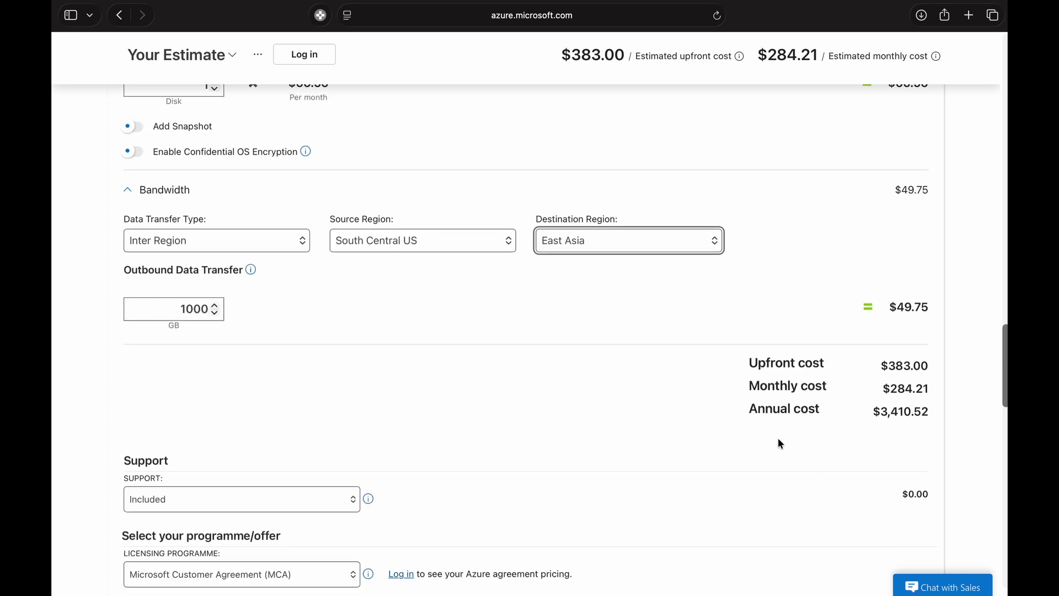
{"action": "left_click_drag", "start_coordinate": [873, 414], "coordinate": [933, 388]}
Switch the D4as v4 compute pricing from pay as you go to a 1 year reservation
{"action": "scroll", "coordinate": [436, 356], "scroll_direction": "up", "scroll_amount": 6}
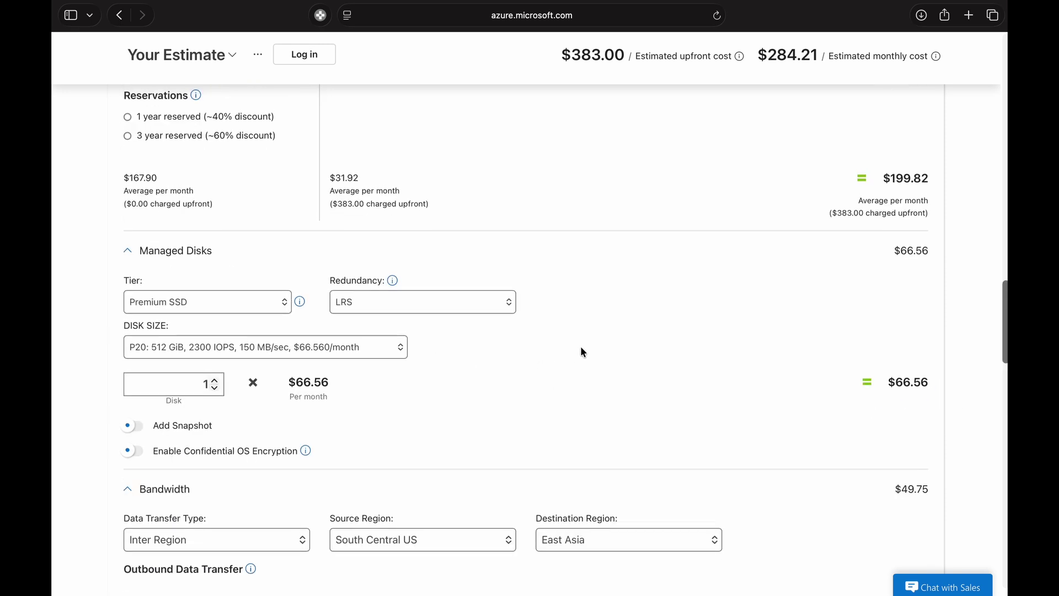
{"action": "scroll", "coordinate": [601, 307], "scroll_direction": "up", "scroll_amount": 2}
{"action": "scroll", "coordinate": [601, 307], "scroll_direction": "up", "scroll_amount": 1}
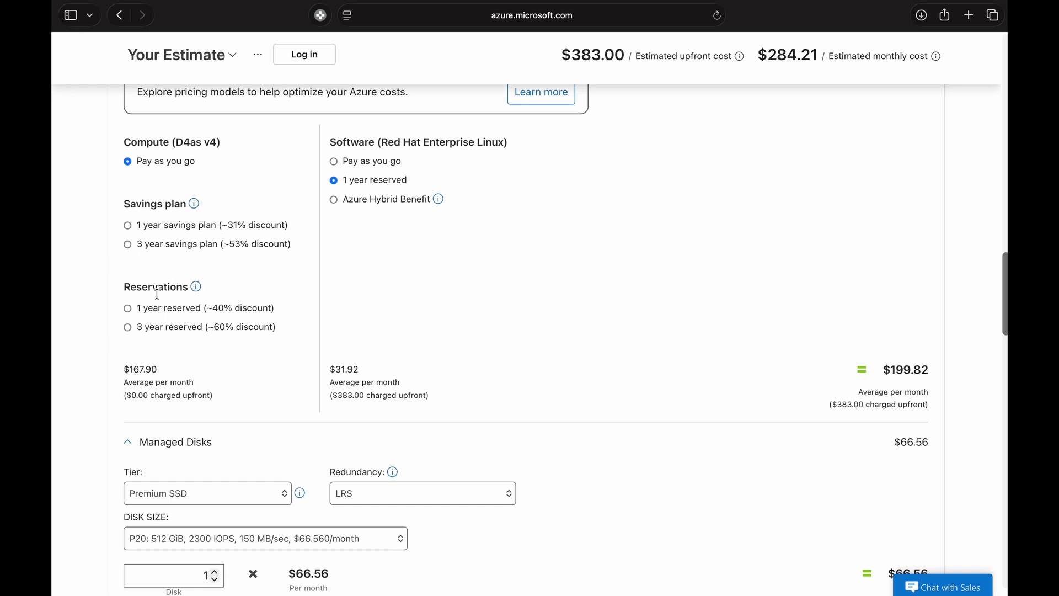
{"action": "left_click", "coordinate": [128, 308]}
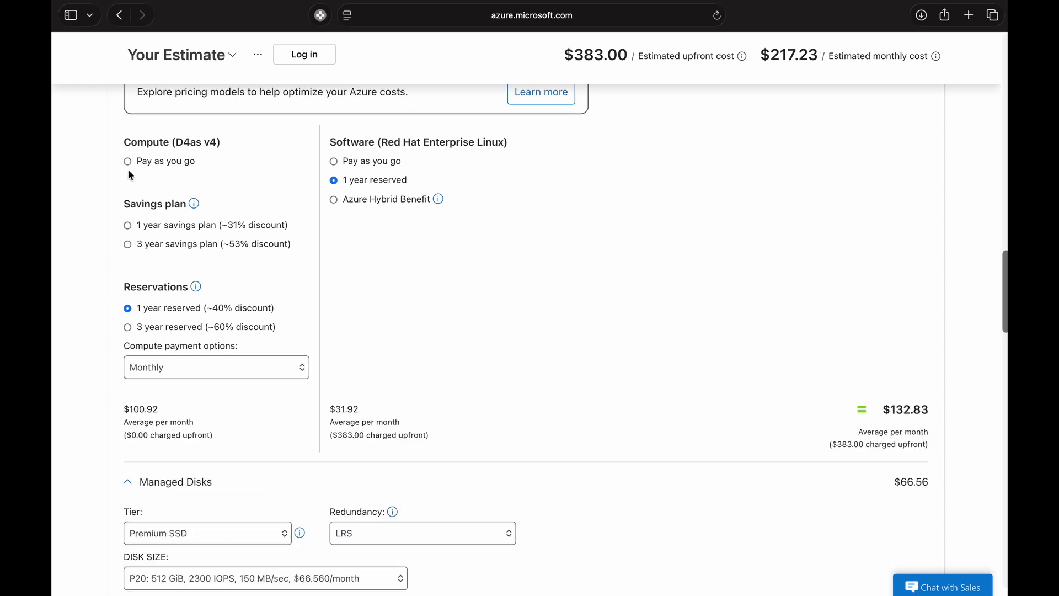
Try the 3 year reservation for the D4as v4 compute pricing and return it to pay as you go
{"action": "left_click_drag", "start_coordinate": [131, 409], "coordinate": [171, 404]}
{"action": "left_click", "coordinate": [128, 327]}
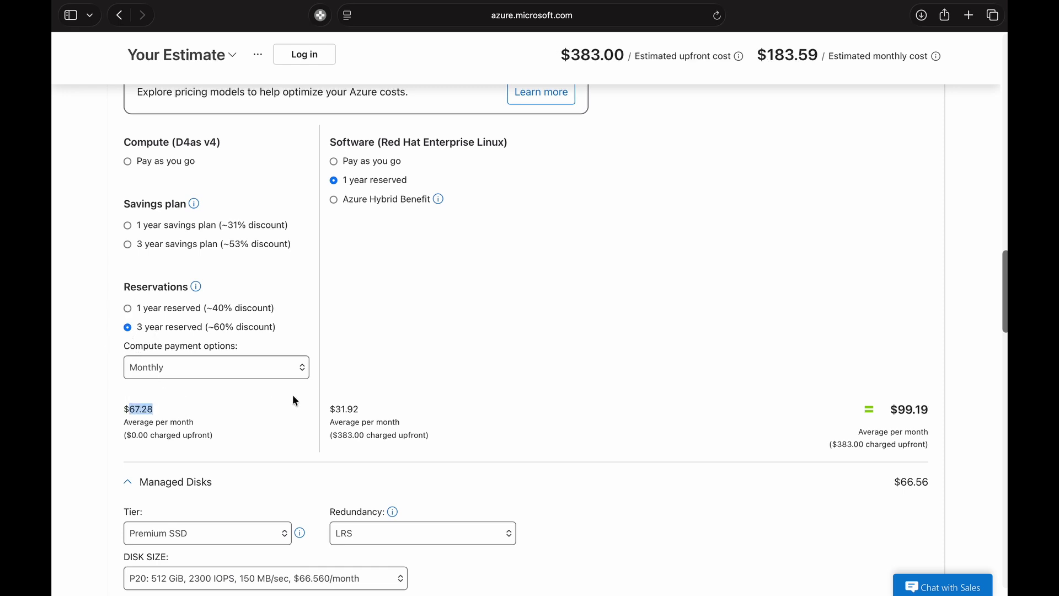
{"action": "left_click", "coordinate": [128, 161]}
Search the product list for "backup", add Azure Backup to the estimate and open its configuration
{"action": "scroll", "coordinate": [307, 368], "scroll_direction": "up", "scroll_amount": 15}
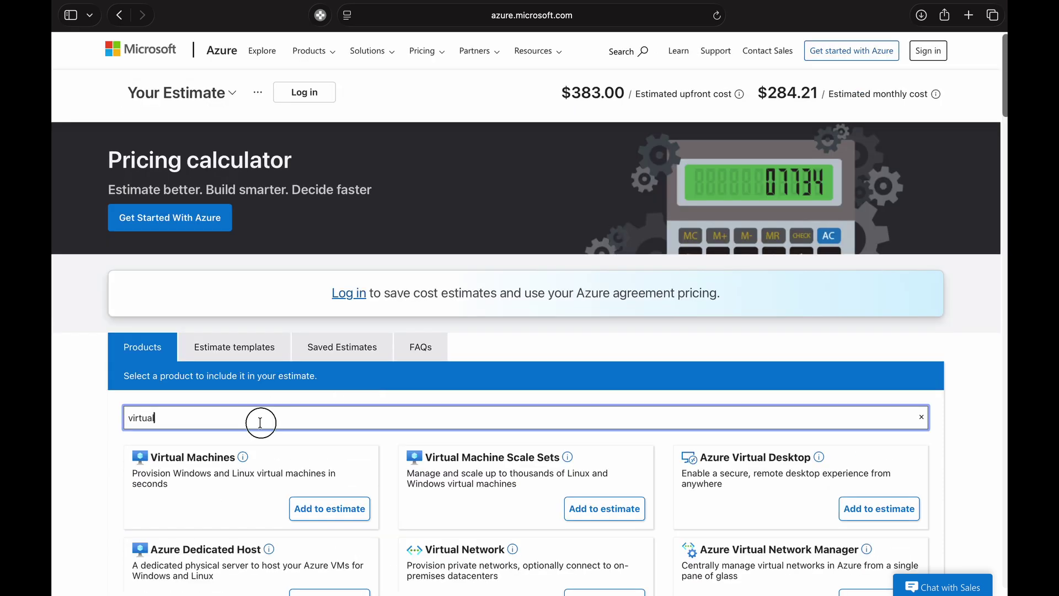
{"action": "double_click", "coordinate": [260, 422]}
{"action": "type", "text": "backup"}
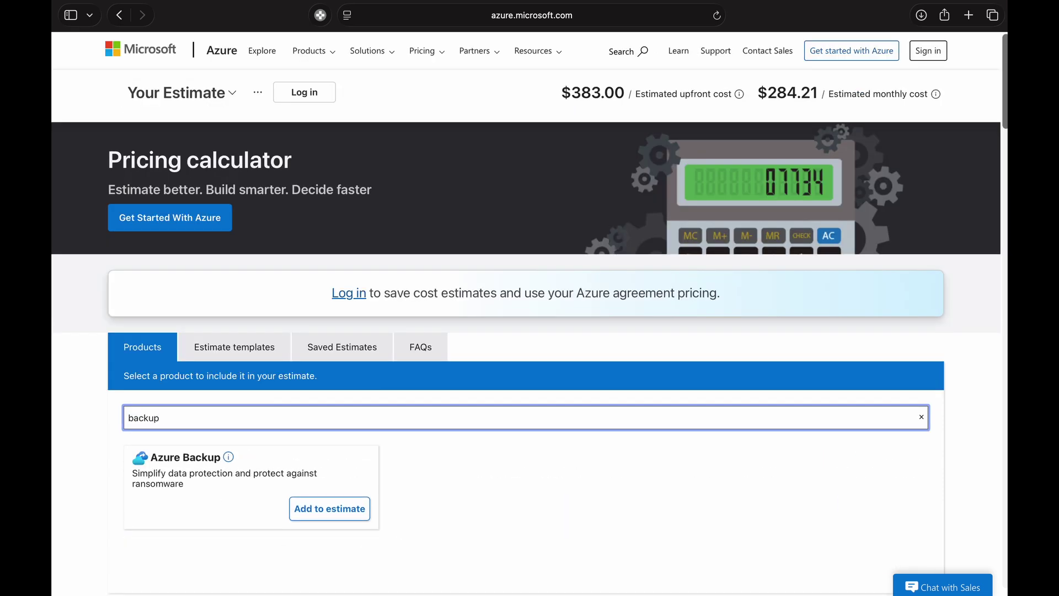
{"action": "left_click", "coordinate": [329, 514]}
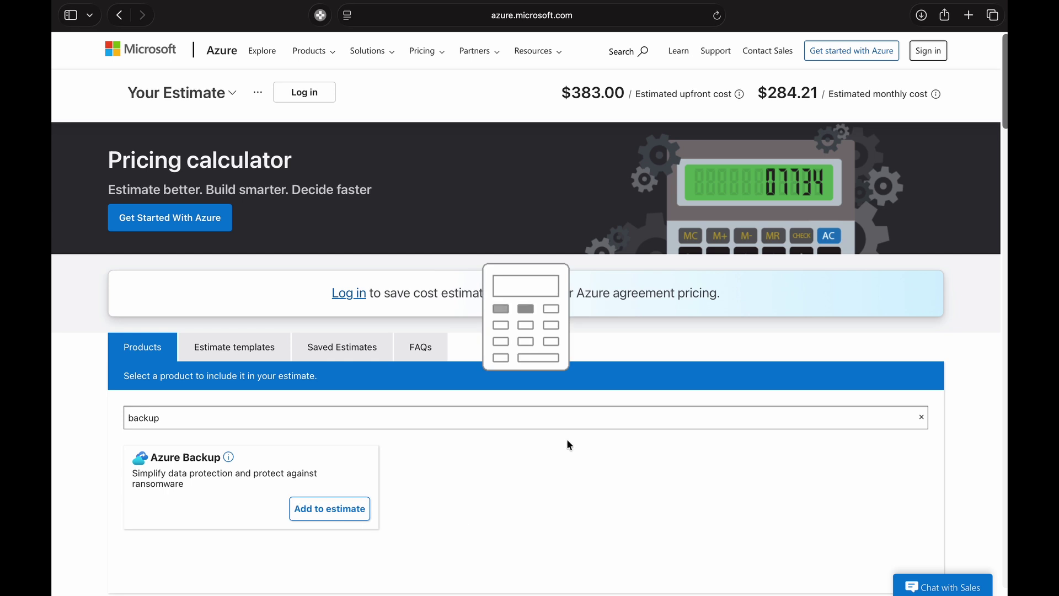
{"action": "left_click", "coordinate": [938, 469]}
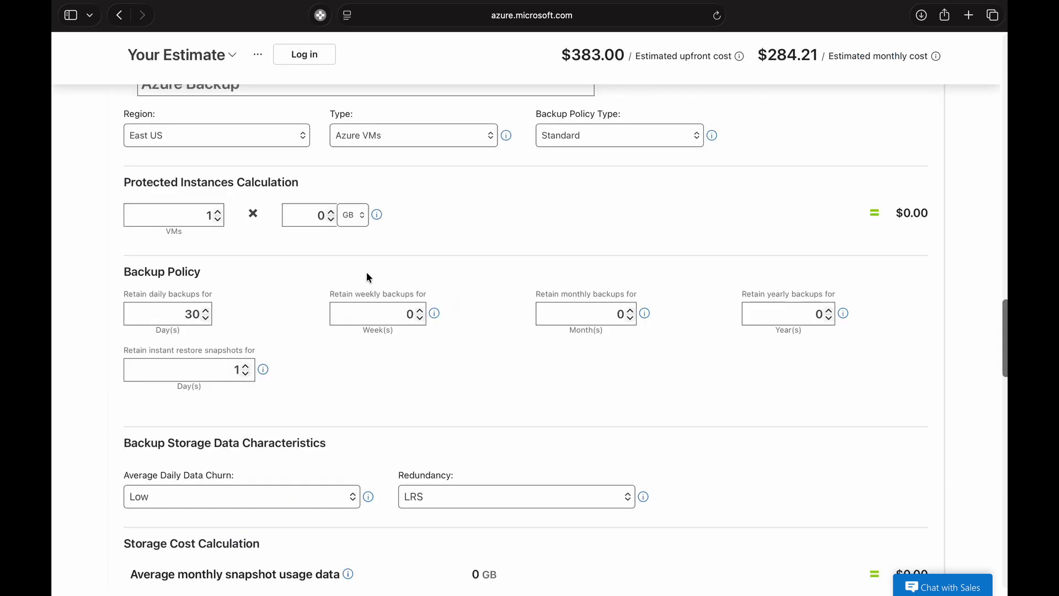
Set the Azure Backup region to South Central US and the backup policy type to Enhanced
{"action": "left_click", "coordinate": [243, 136]}
{"action": "left_click", "coordinate": [177, 177]}
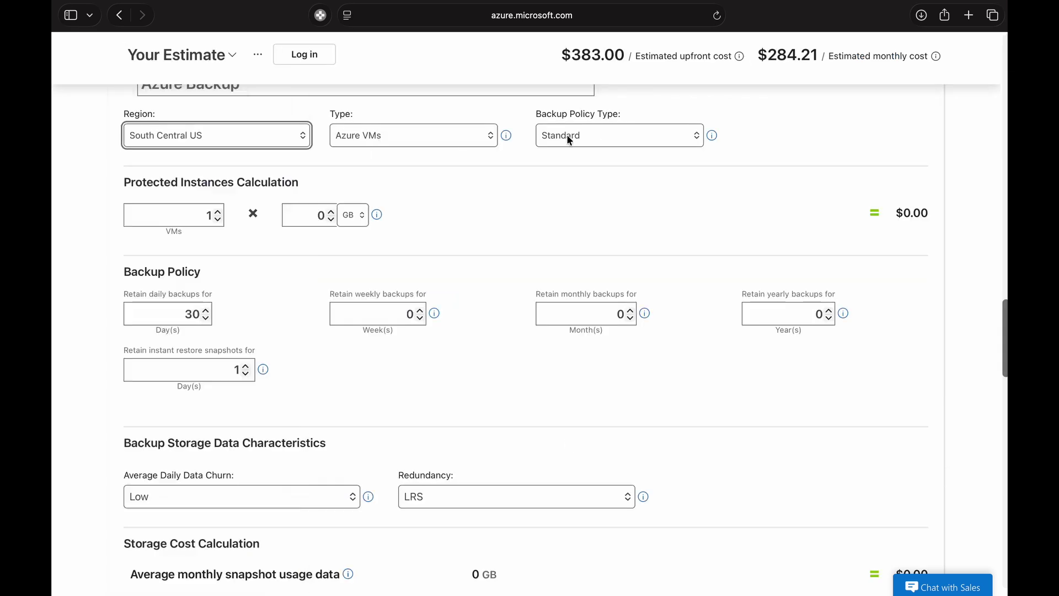
{"action": "left_click", "coordinate": [594, 138]}
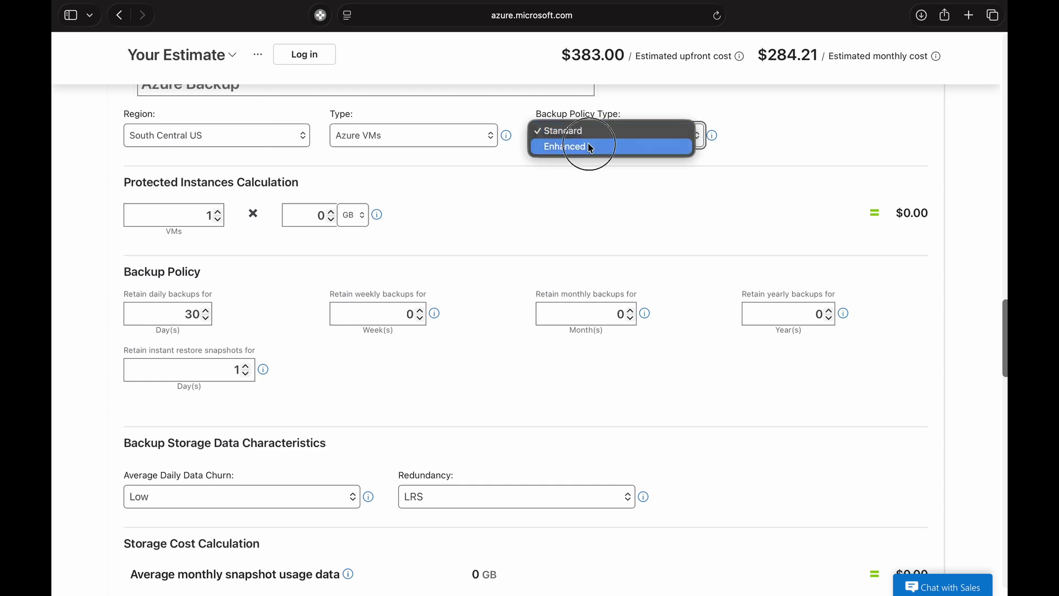
{"action": "left_click", "coordinate": [574, 146]}
Set the protected instance size to 512 GB for the single VM in the Azure Backup estimate
{"action": "left_click", "coordinate": [199, 214]}
{"action": "left_click", "coordinate": [315, 211]}
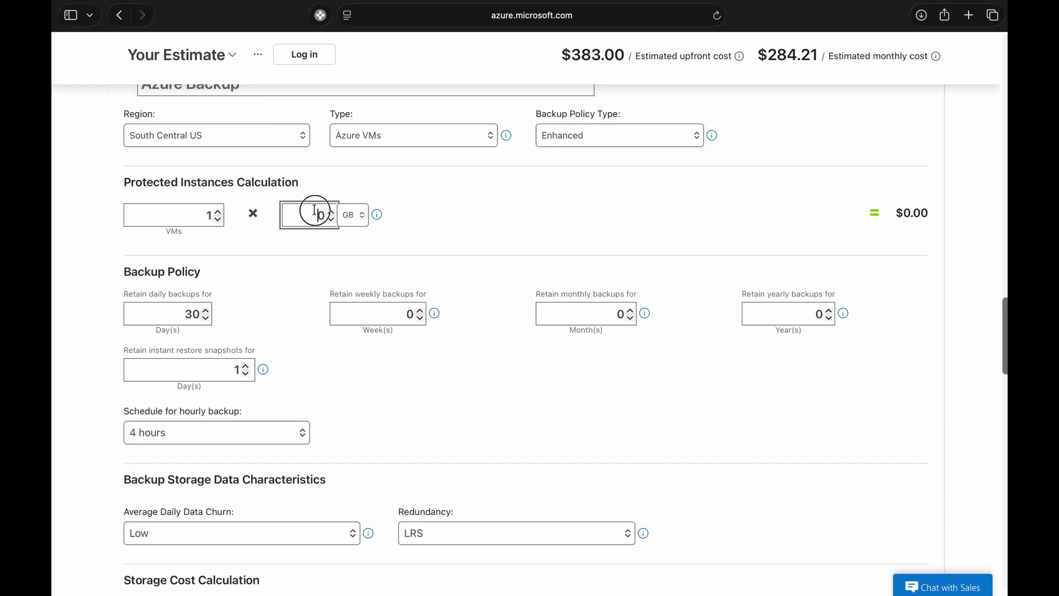
{"action": "left_click_drag", "start_coordinate": [314, 212], "coordinate": [354, 215]}
{"action": "type", "text": "512"}
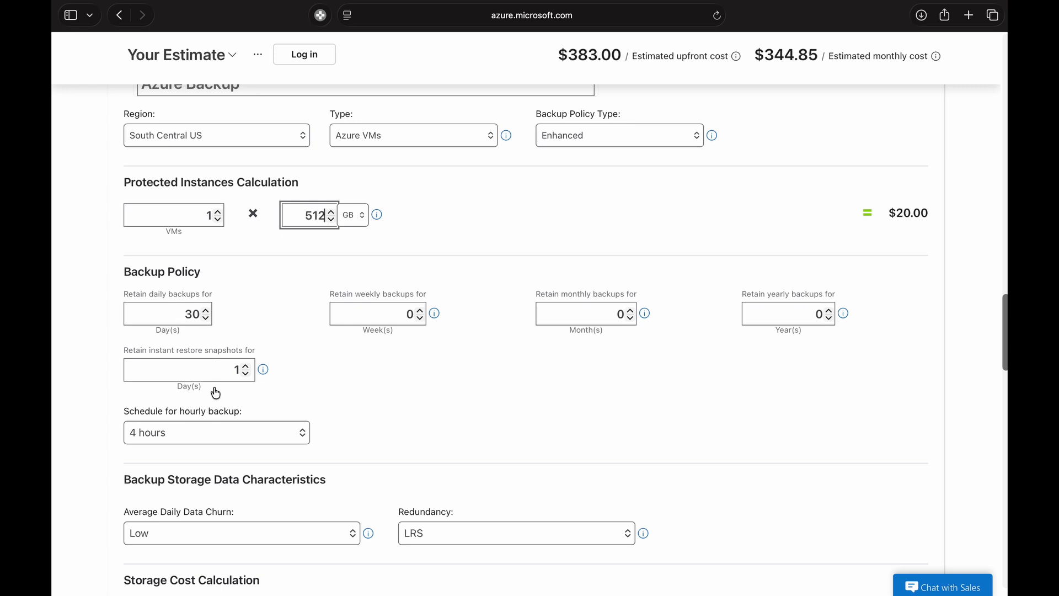
Set the backup policy to a 24 hours schedule, retaining weekly backups for 2 weeks and daily backups for 14 days
{"action": "left_click", "coordinate": [231, 434]}
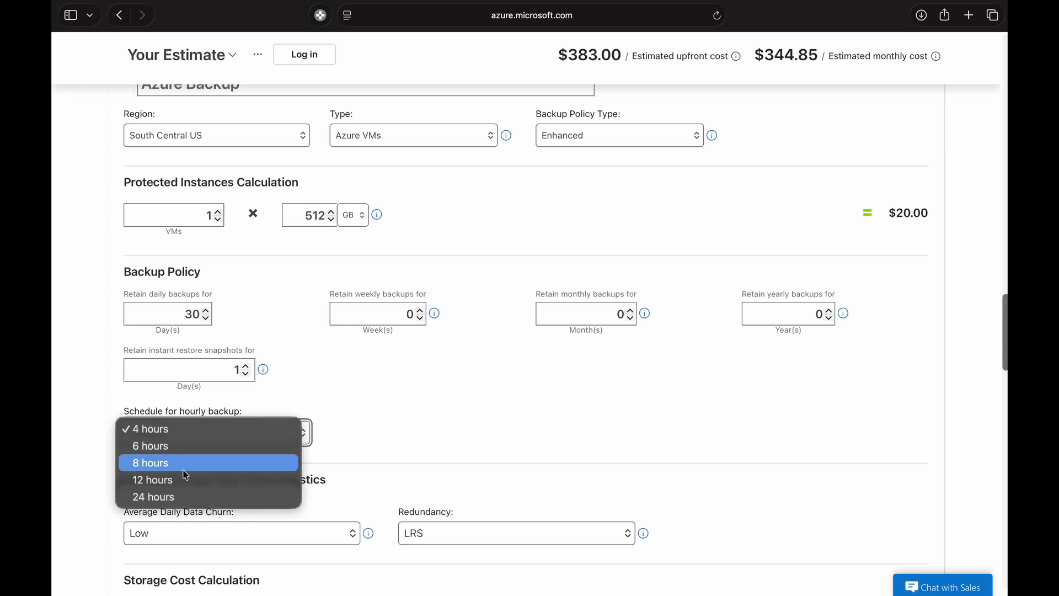
{"action": "left_click", "coordinate": [181, 497]}
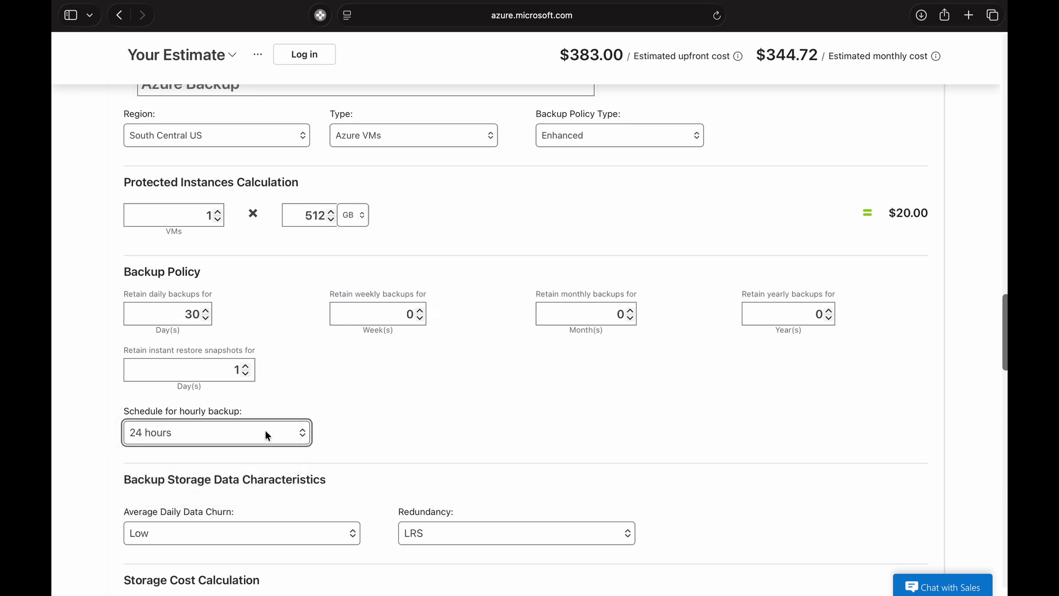
{"action": "left_click", "coordinate": [379, 312]}
{"action": "type", "text": "2"}
{"action": "key", "text": "shift+Tab"}
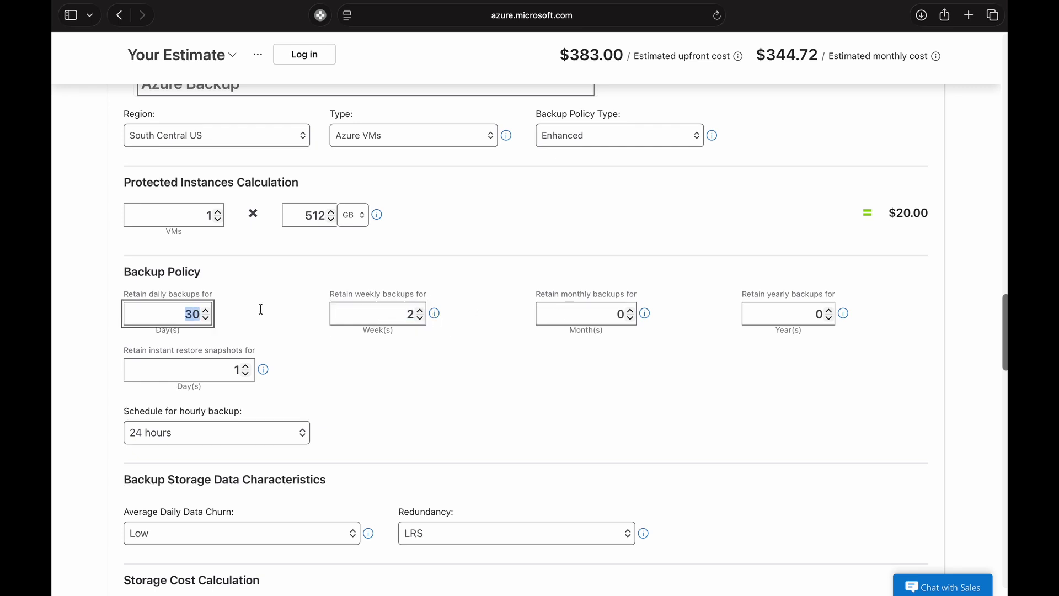
{"action": "type", "text": "14"}
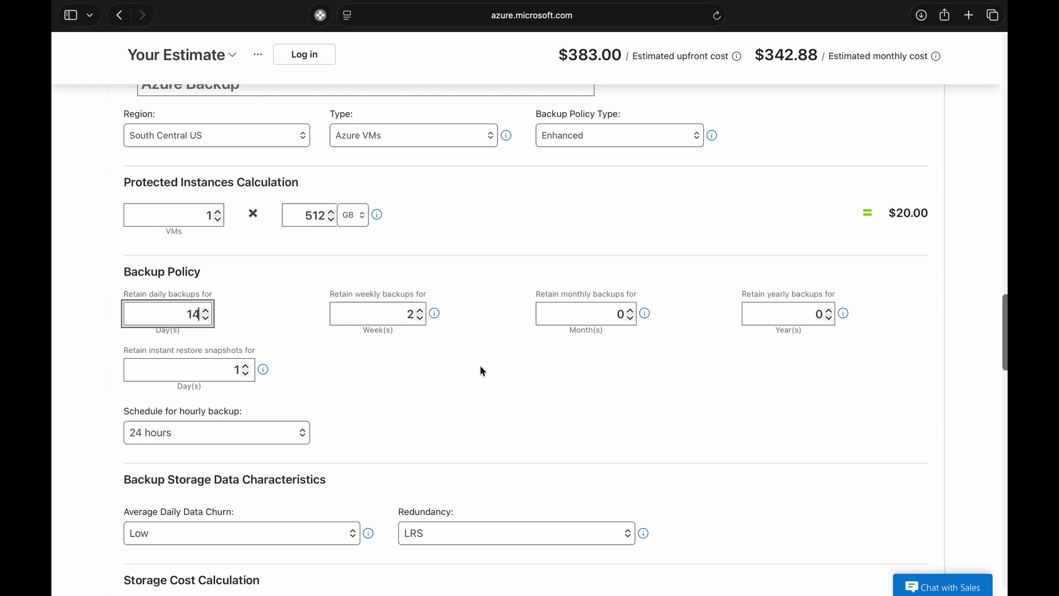
Check the storage cost calculation and the monthly and annual cost totals of the Azure Backup estimate
{"action": "scroll", "coordinate": [479, 371], "scroll_direction": "down", "scroll_amount": 2}
{"action": "scroll", "coordinate": [479, 374], "scroll_direction": "down", "scroll_amount": 3}
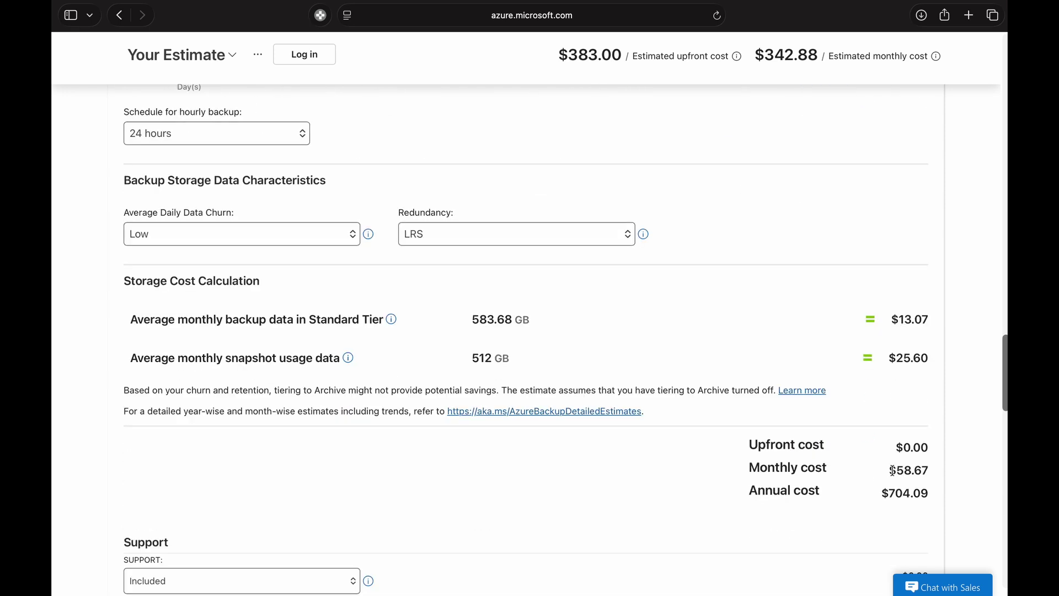
{"action": "left_click_drag", "start_coordinate": [891, 469], "coordinate": [932, 494]}
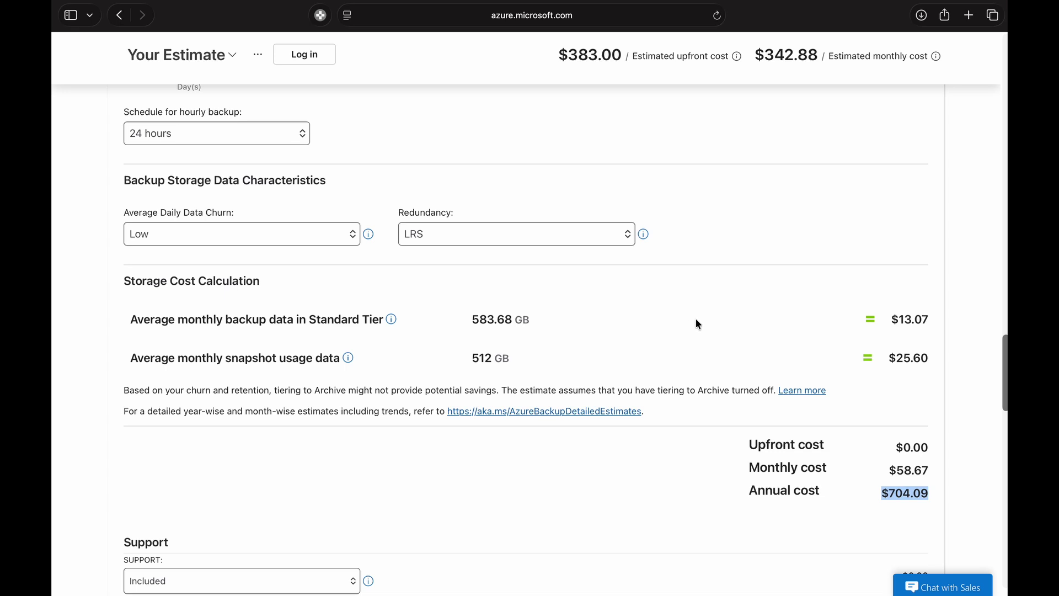
{"action": "scroll", "coordinate": [696, 320], "scroll_direction": "up", "scroll_amount": 1}
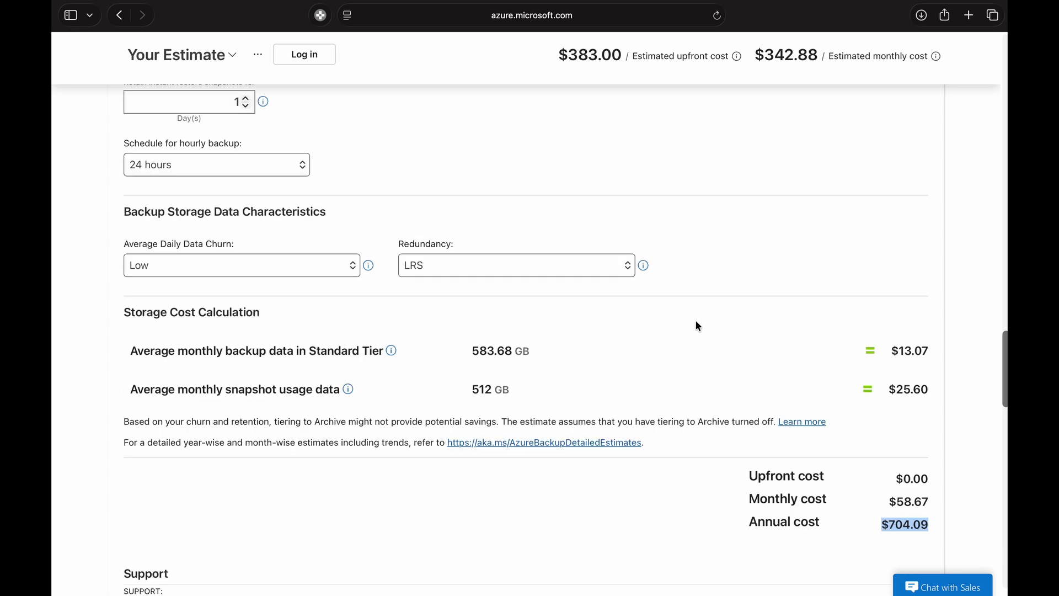